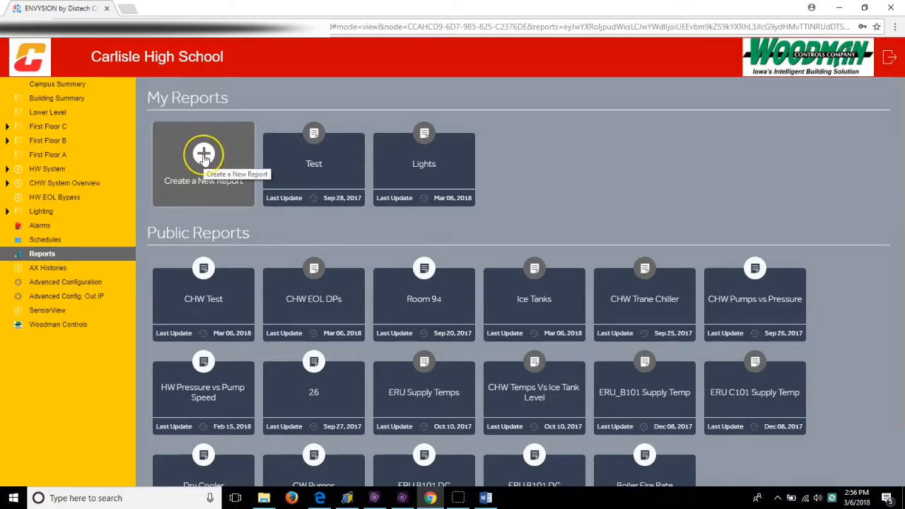
# Create a new report and apply the layout with two full-width rows stacked vertically.
pyautogui.click(204, 155)
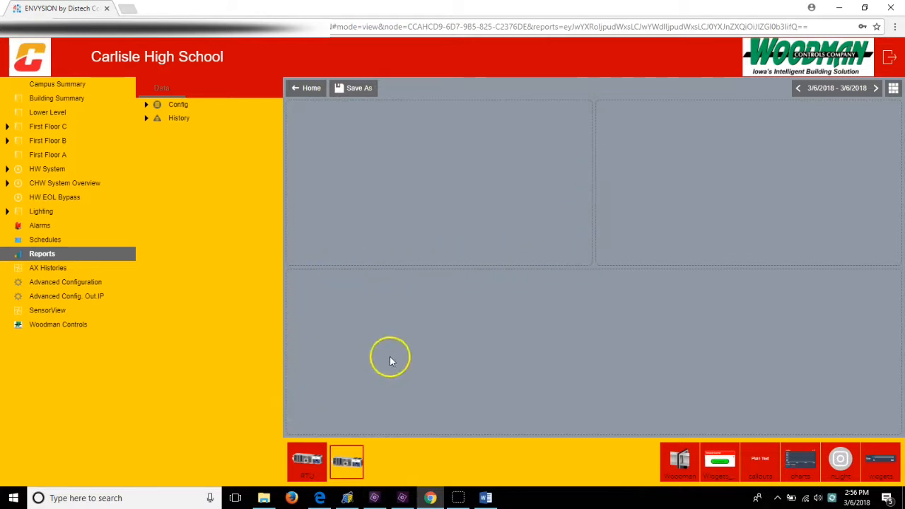
pyautogui.click(893, 90)
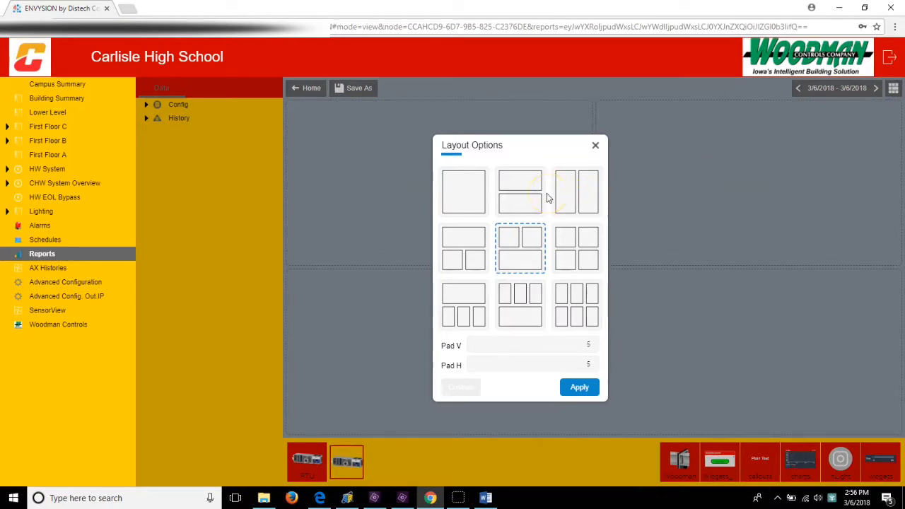
pyautogui.click(478, 204)
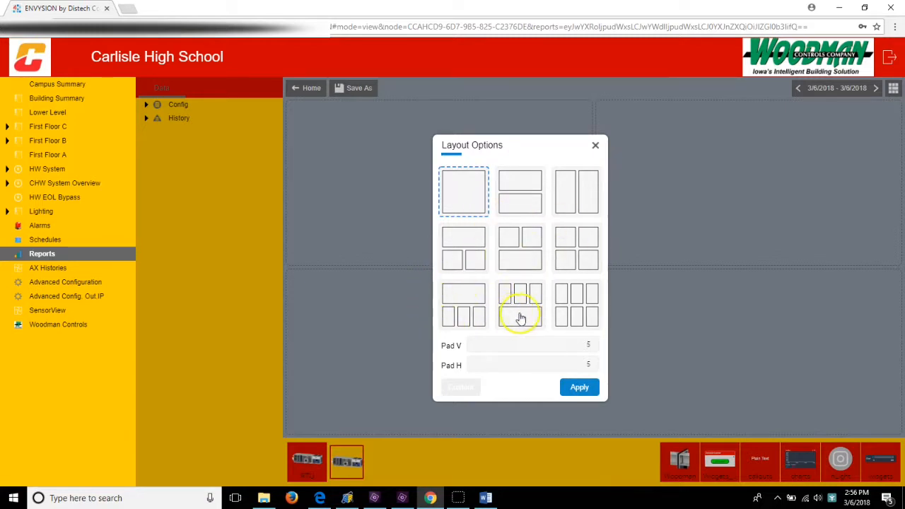
pyautogui.click(577, 318)
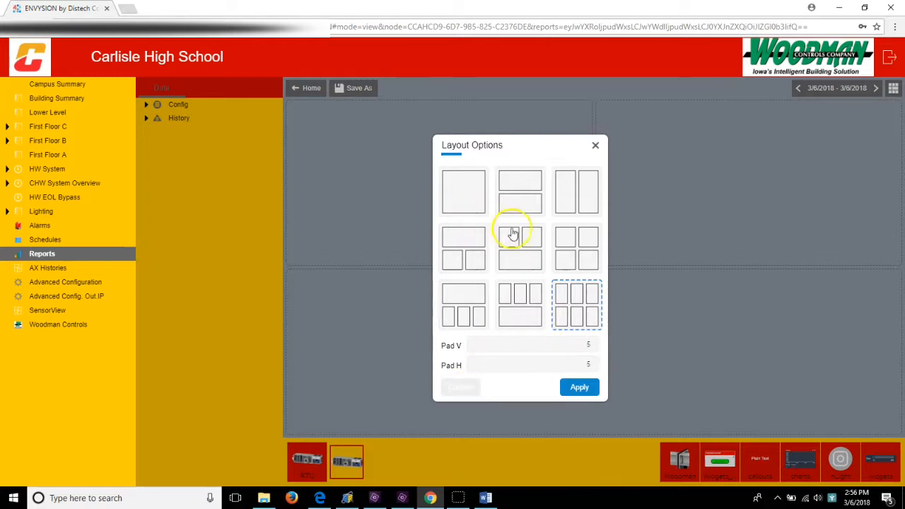
pyautogui.click(530, 203)
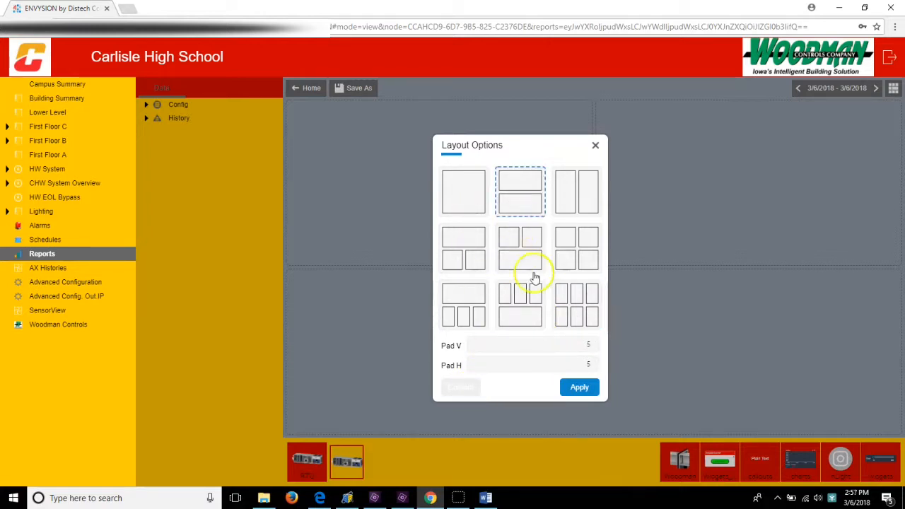
pyautogui.click(587, 391)
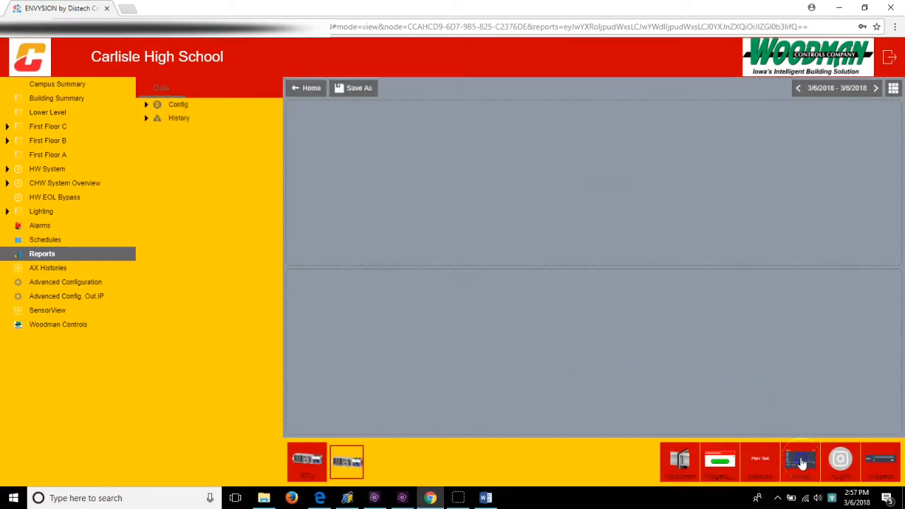
# Place an area chart widget in the report's upper row and a pie chart widget in the lower row.
pyautogui.click(801, 461)
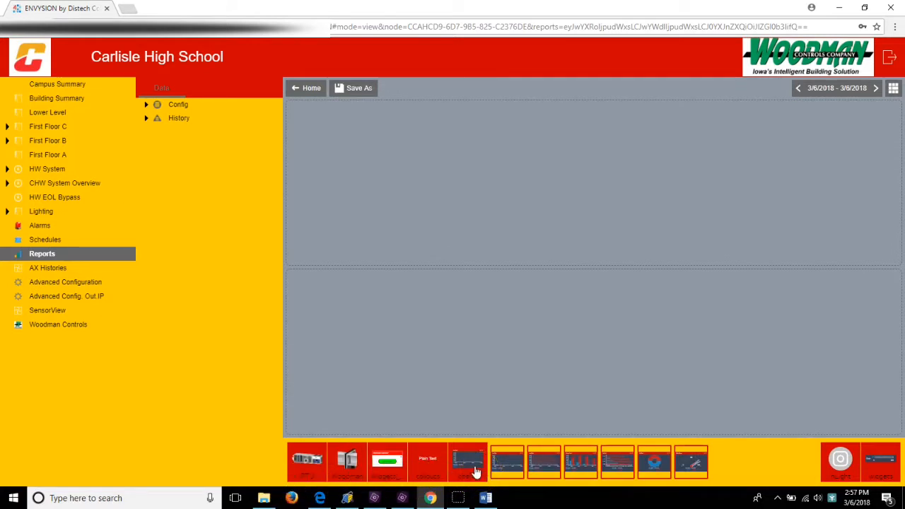
pyautogui.click(665, 462)
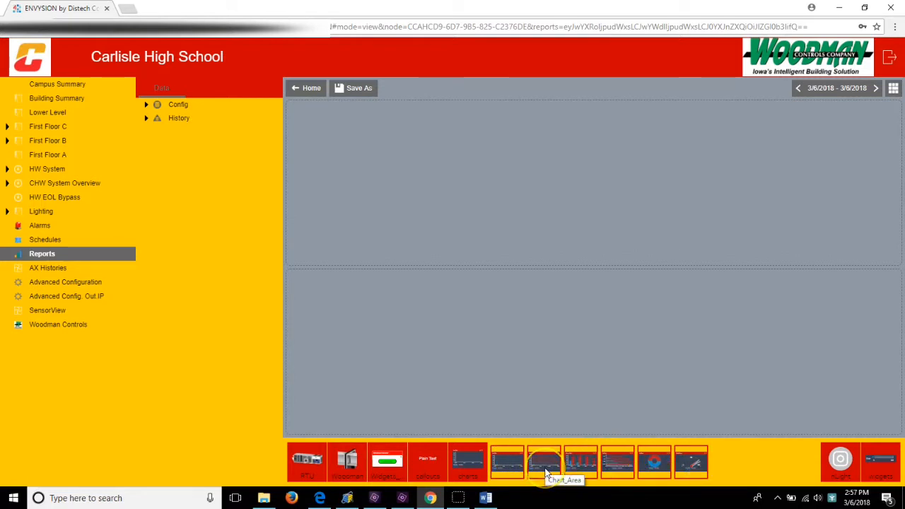
pyautogui.moveTo(544, 473); pyautogui.dragTo(505, 243)
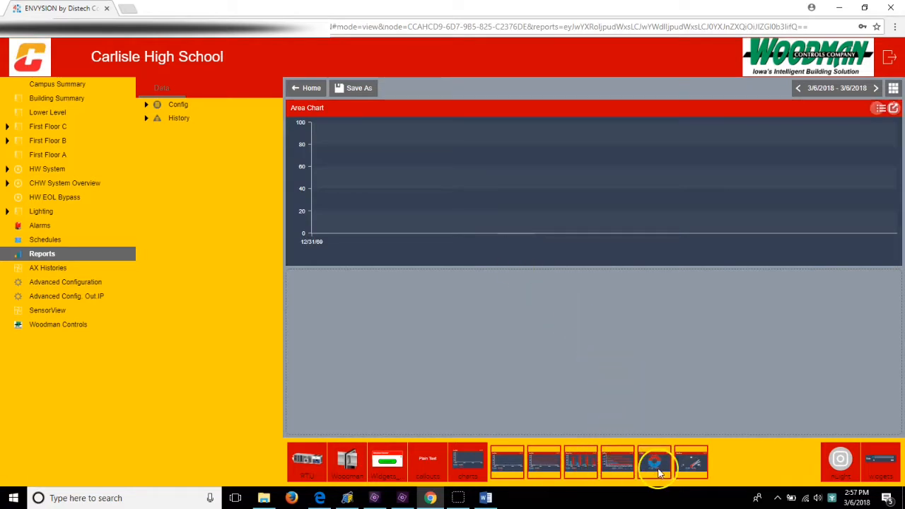
pyautogui.moveTo(656, 472); pyautogui.dragTo(620, 386)
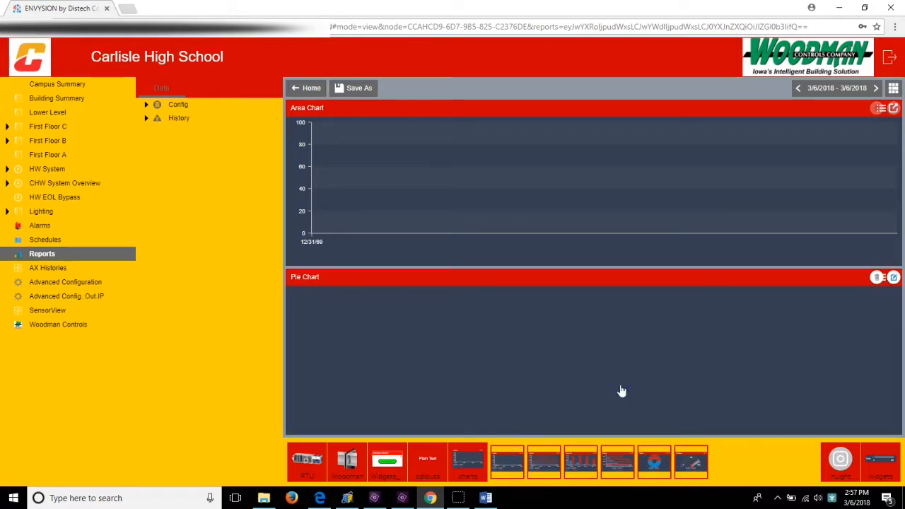
# Expand Config, Drivers and BcpBacnetNetwork in the data tree to list the network's devices.
pyautogui.click(146, 105)
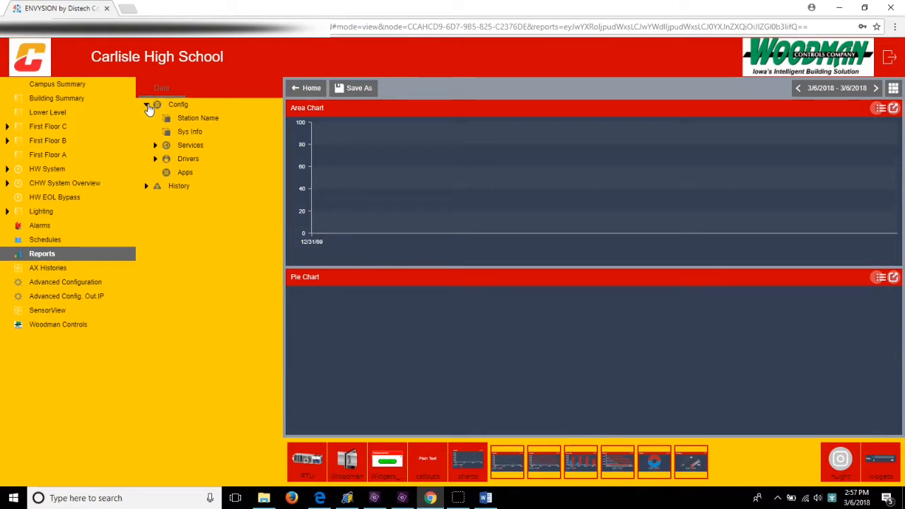
pyautogui.click(156, 161)
pyautogui.click(156, 162)
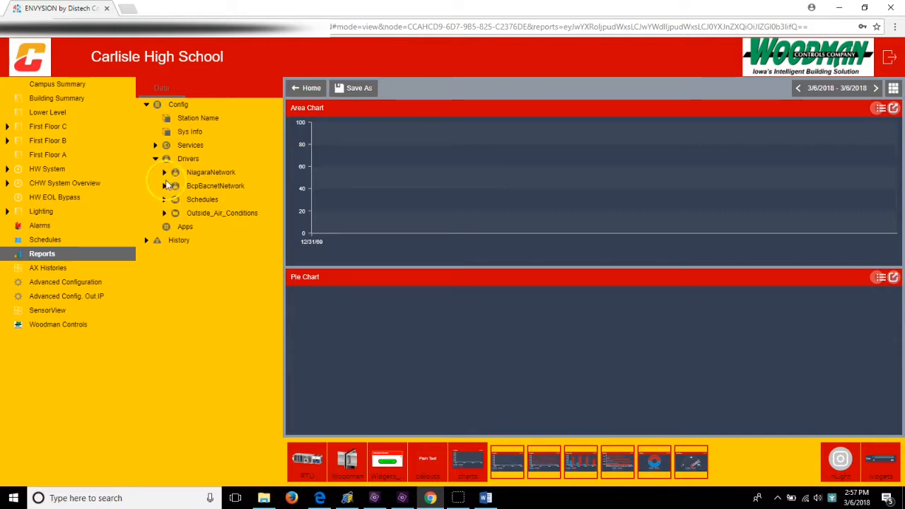
pyautogui.click(165, 186)
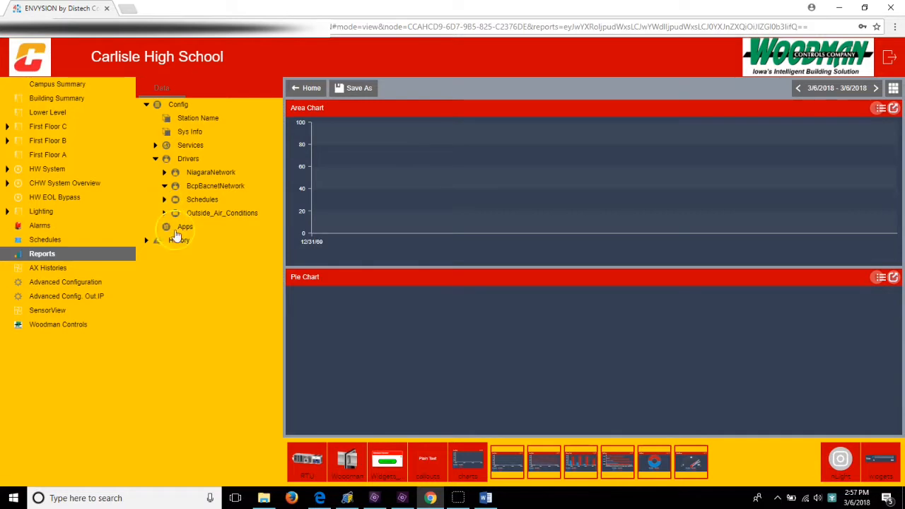
pyautogui.click(210, 218)
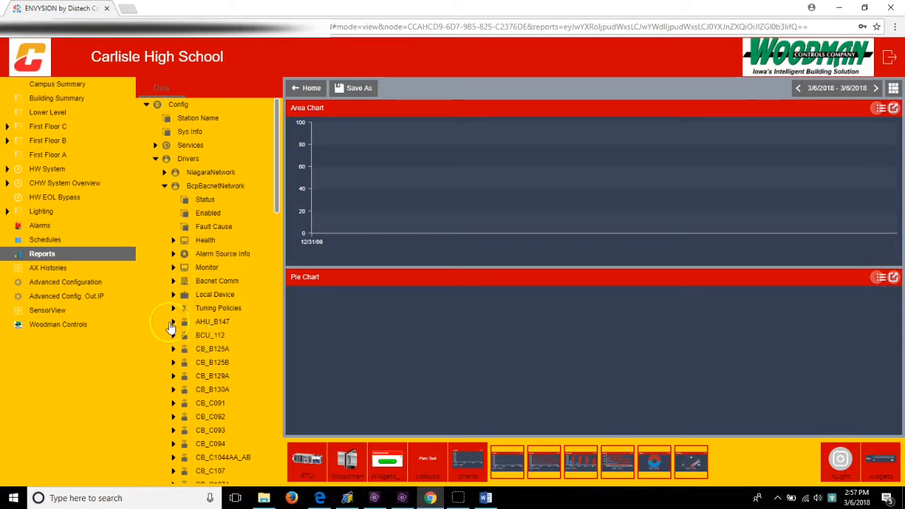
# Expand the CHW_System device and its Points folder in the data tree.
pyautogui.scroll(-5, 178, 323)
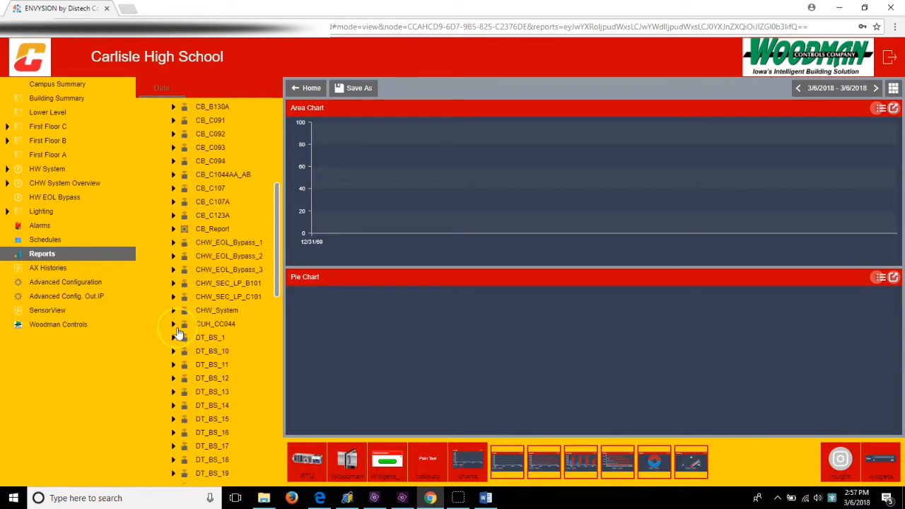
pyautogui.scroll(-1, 177, 332)
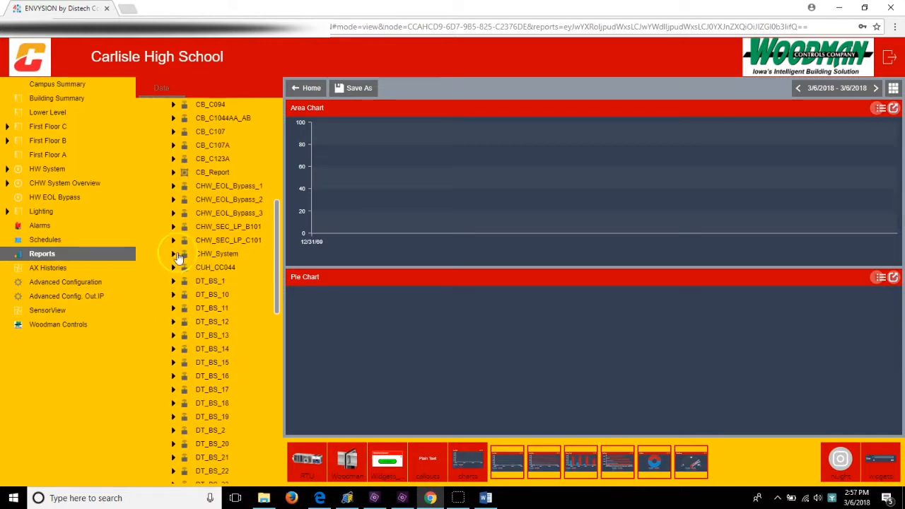
pyautogui.click(173, 253)
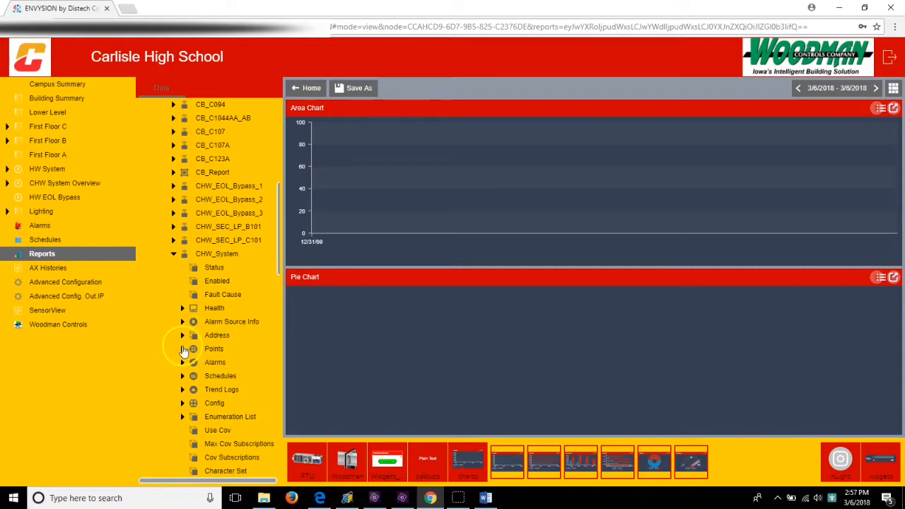
pyautogui.click(214, 256)
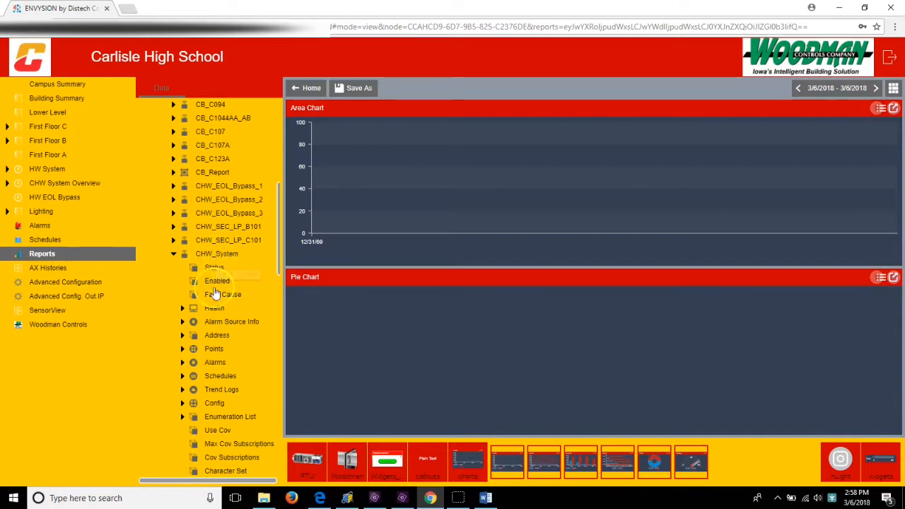
pyautogui.click(215, 351)
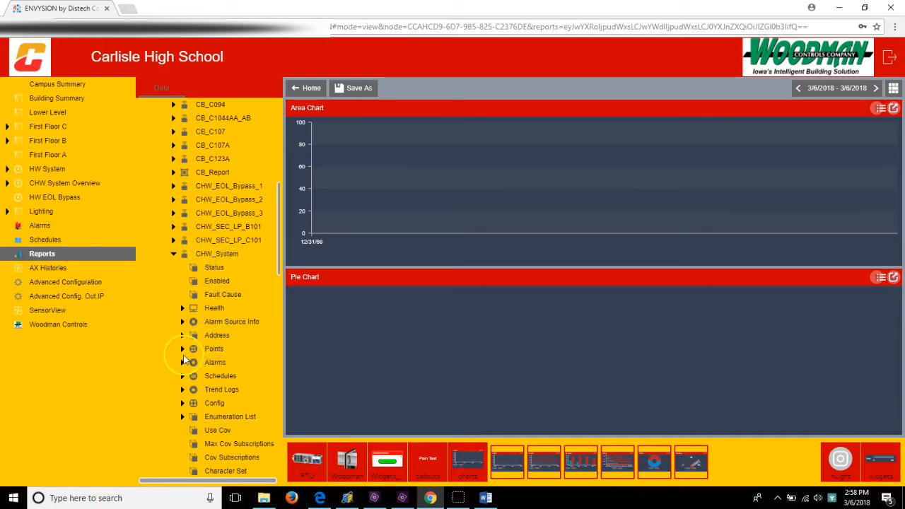
pyautogui.click(183, 350)
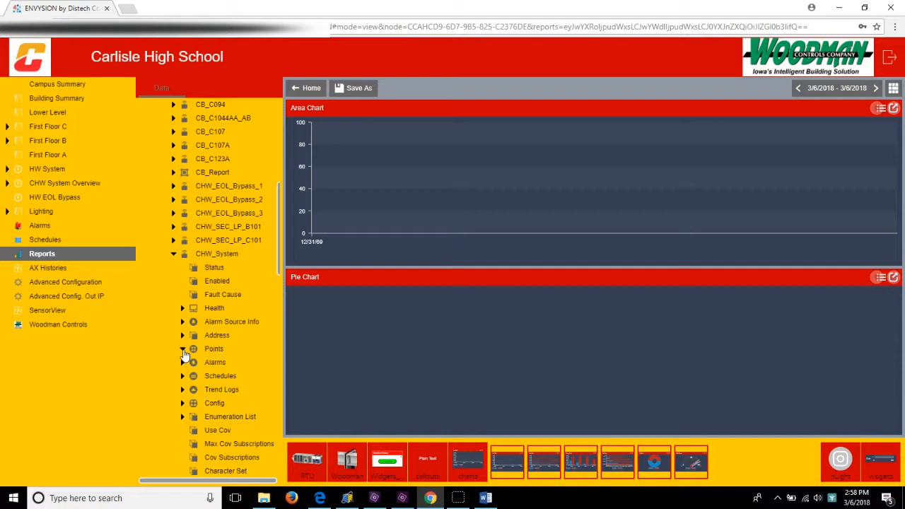
pyautogui.click(214, 351)
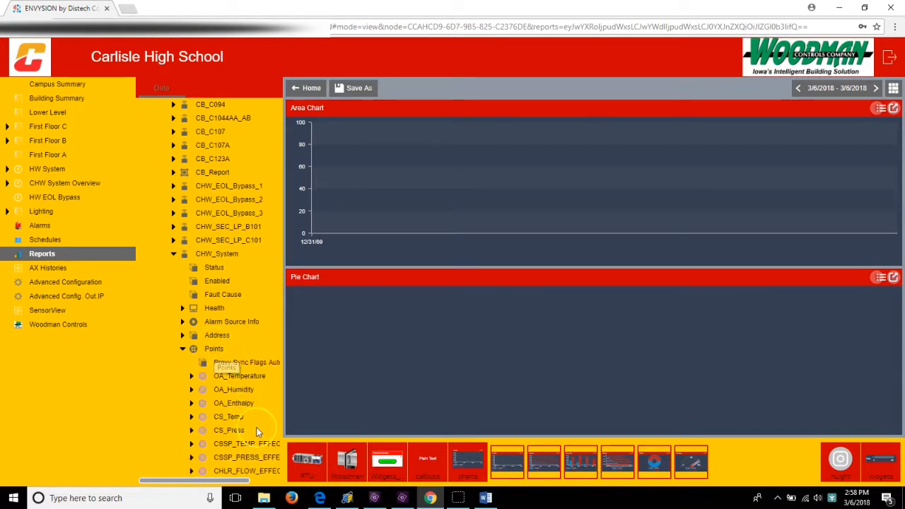
# Check the CS_Temp point for its NumericCov extension and add the point to the area chart.
pyautogui.scroll(-1, 263, 421)
pyautogui.scroll(-5, 191, 306)
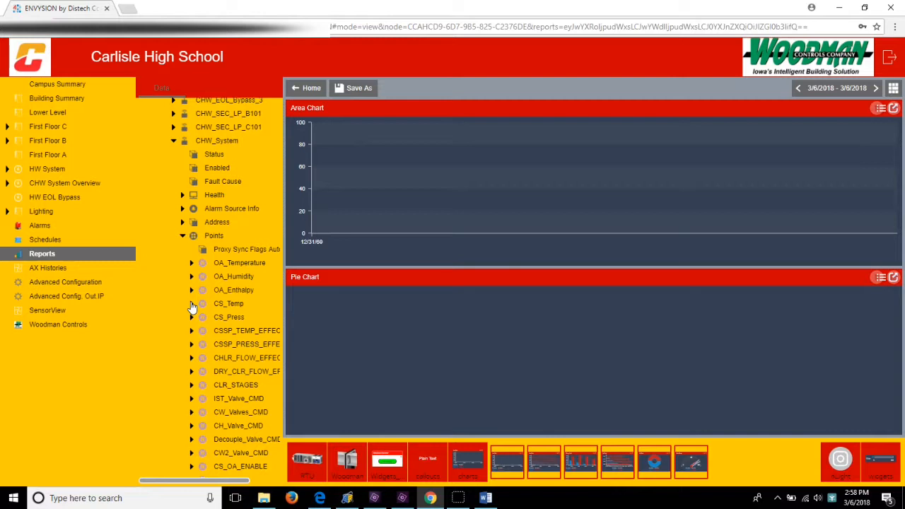
pyautogui.click(190, 304)
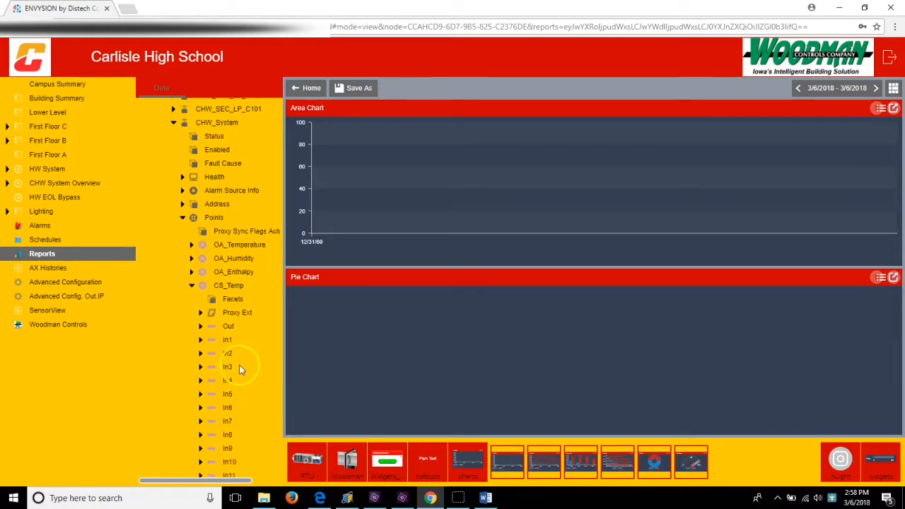
pyautogui.scroll(-10, 240, 365)
pyautogui.scroll(-1, 238, 397)
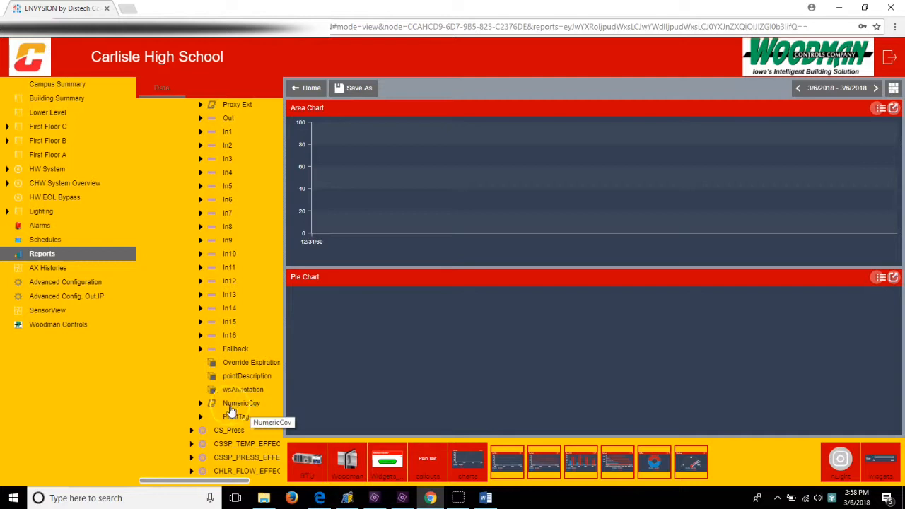
pyautogui.scroll(-10, 215, 331)
pyautogui.scroll(7, 215, 331)
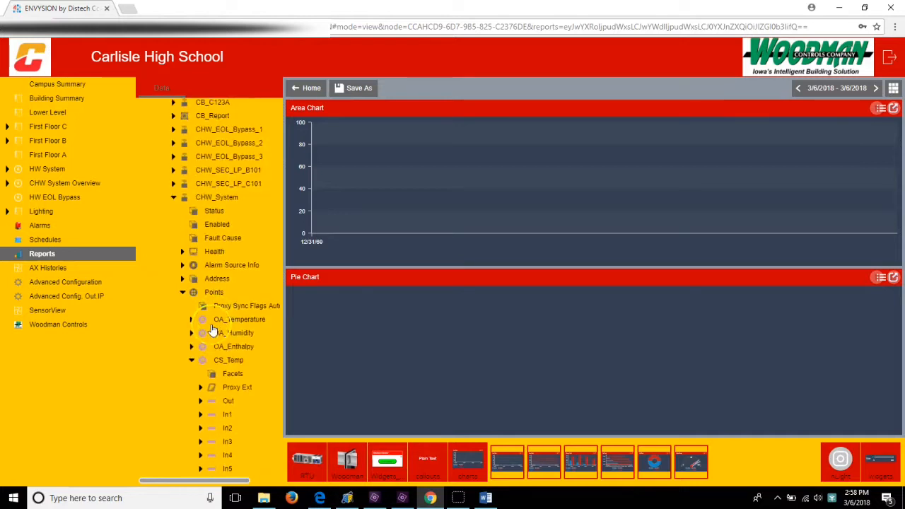
pyautogui.click(192, 362)
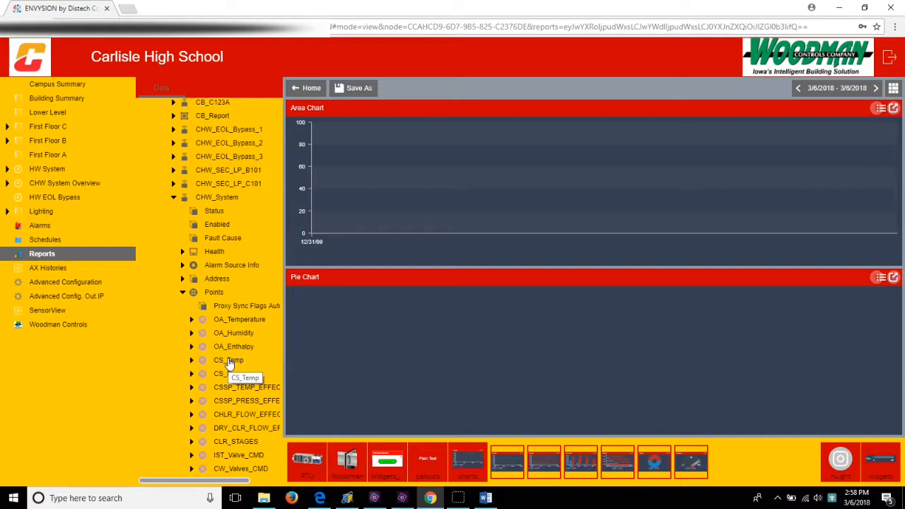
pyautogui.moveTo(228, 362); pyautogui.dragTo(398, 208)
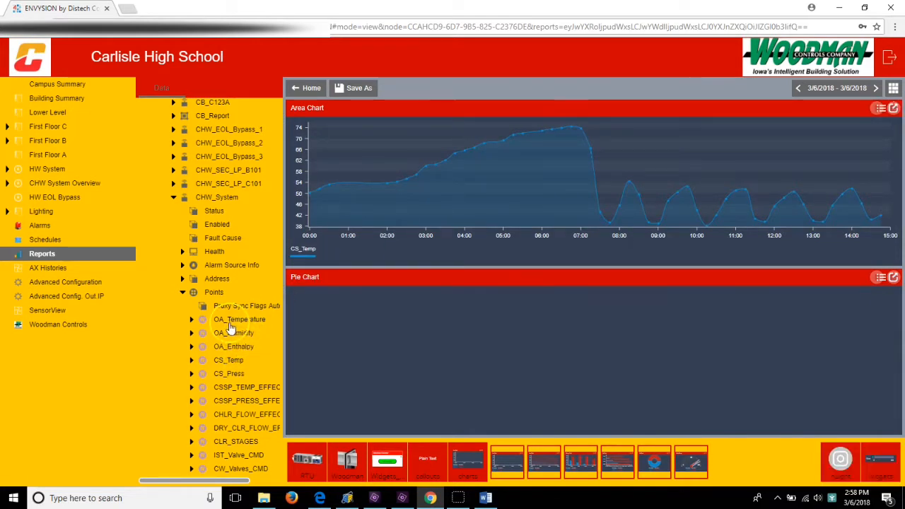
# Add the CHW_System point CS_Press to the area chart as a second series.
pyautogui.scroll(-1, 196, 369)
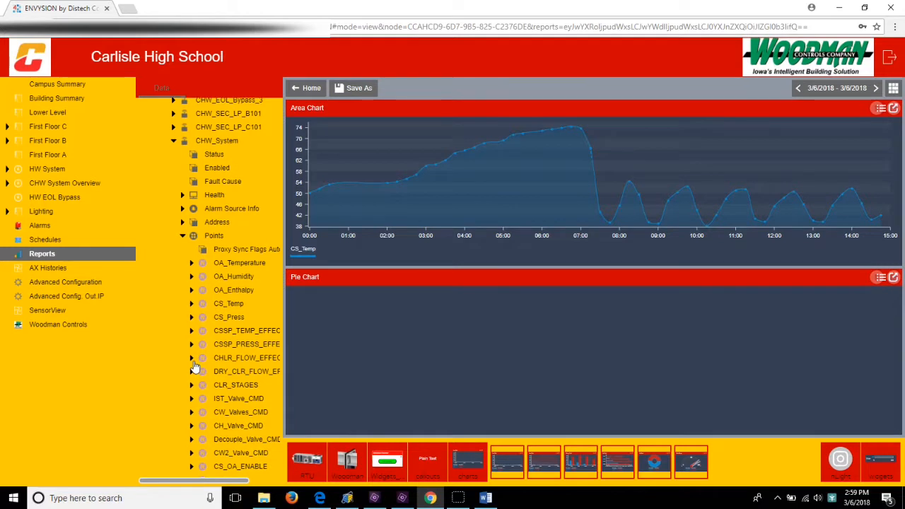
pyautogui.scroll(-1, 196, 368)
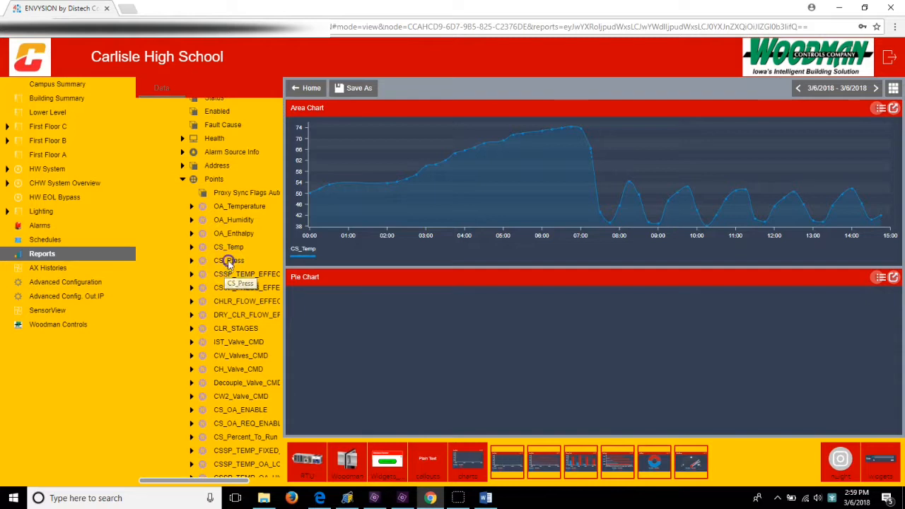
pyautogui.moveTo(228, 264); pyautogui.dragTo(415, 205)
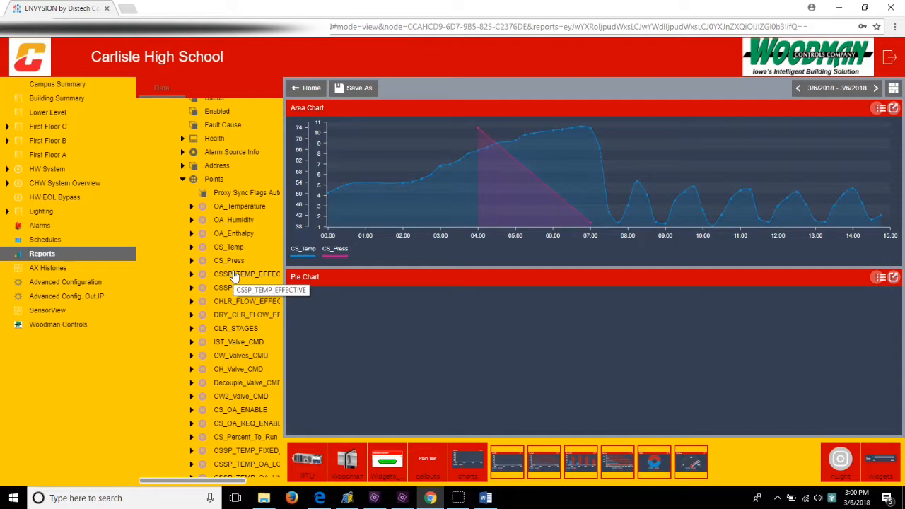
# Add the CHW_System points CS_TOTAL and CS_RUN_REQ to the pie chart.
pyautogui.scroll(-3, 226, 286)
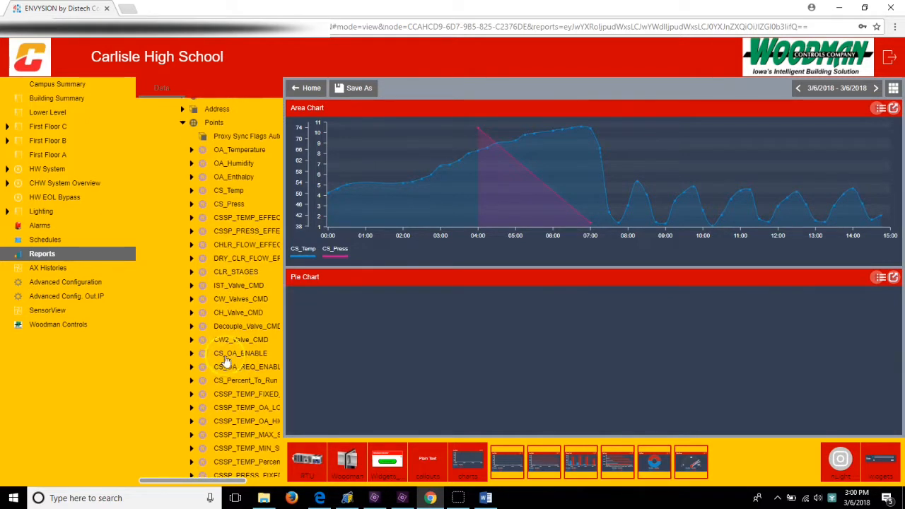
pyautogui.scroll(-5, 241, 381)
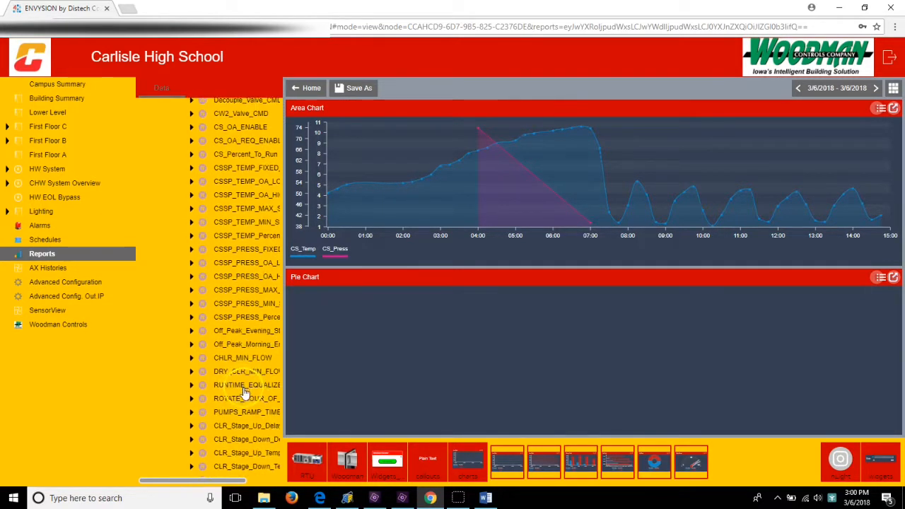
pyautogui.scroll(-1, 247, 388)
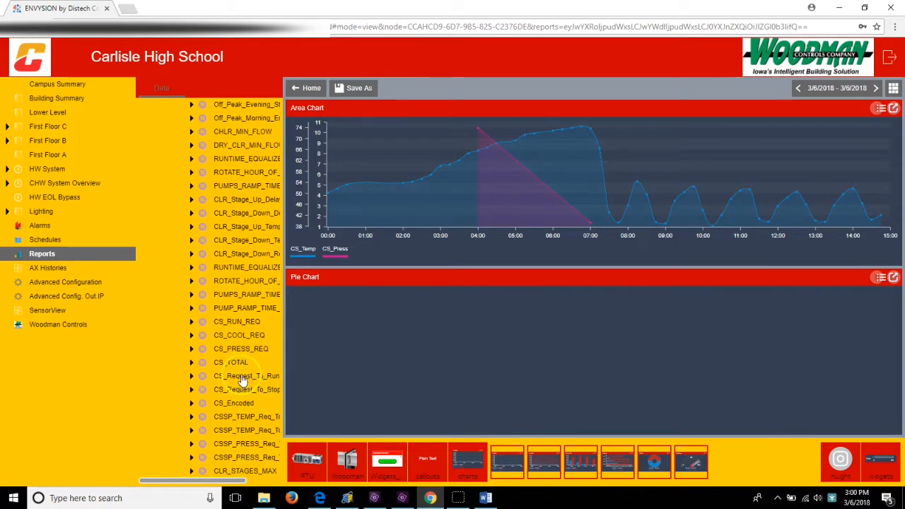
pyautogui.moveTo(235, 363); pyautogui.dragTo(426, 363)
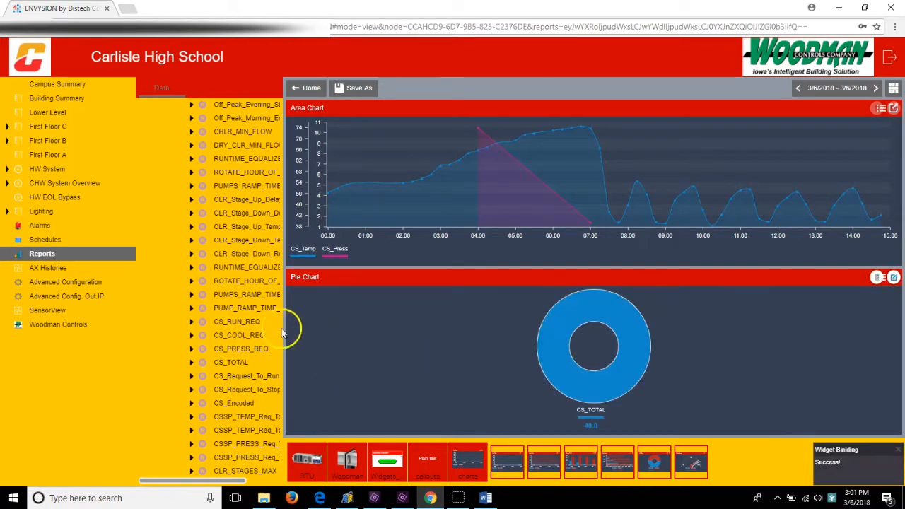
pyautogui.moveTo(249, 329); pyautogui.dragTo(410, 348)
pyautogui.click(386, 343)
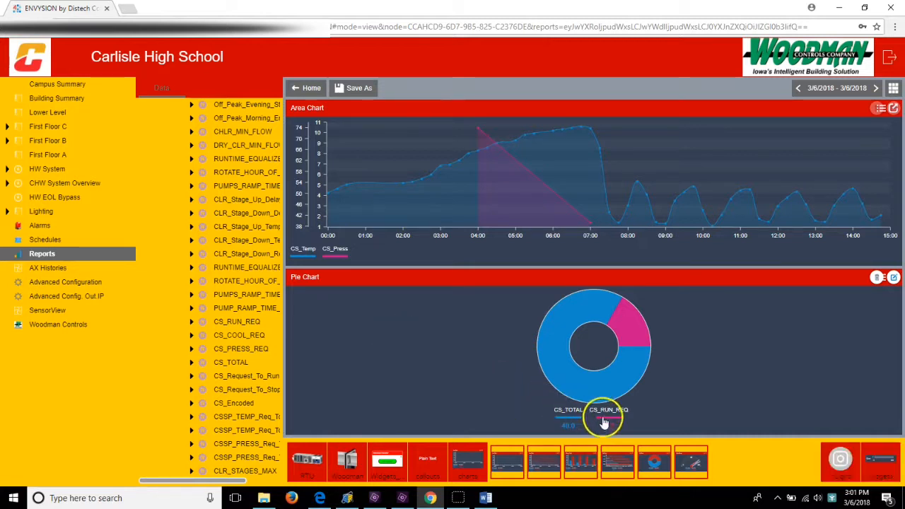
# Delete the pie chart from the report and put a radial gauge in its place.
pyautogui.moveTo(634, 330)
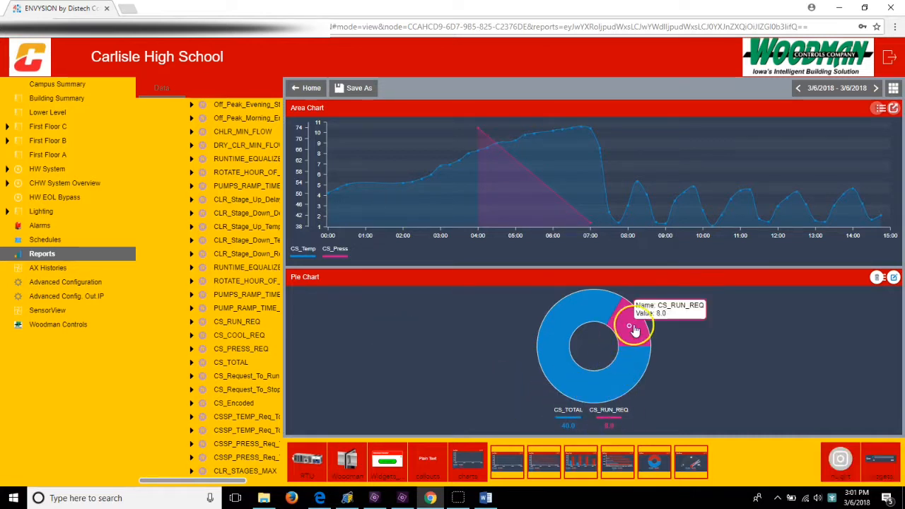
pyautogui.click(716, 308)
pyautogui.click(876, 279)
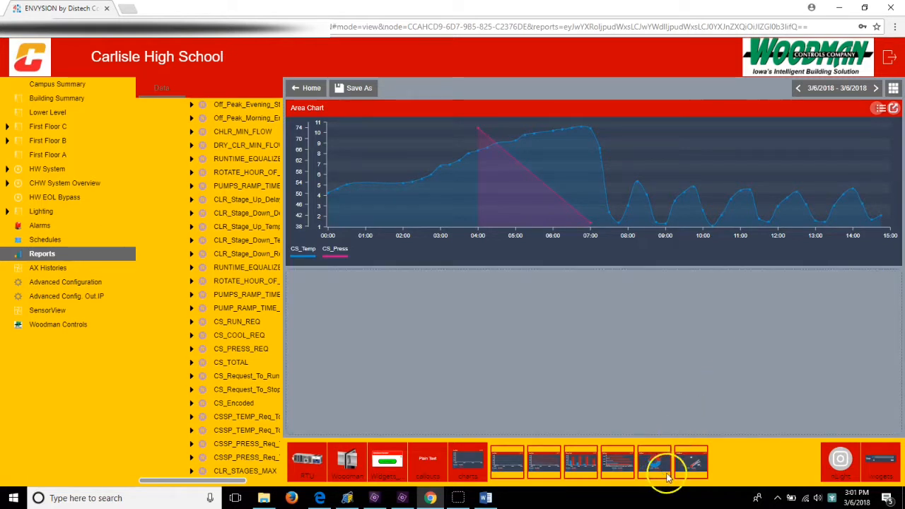
pyautogui.moveTo(658, 473); pyautogui.dragTo(653, 389)
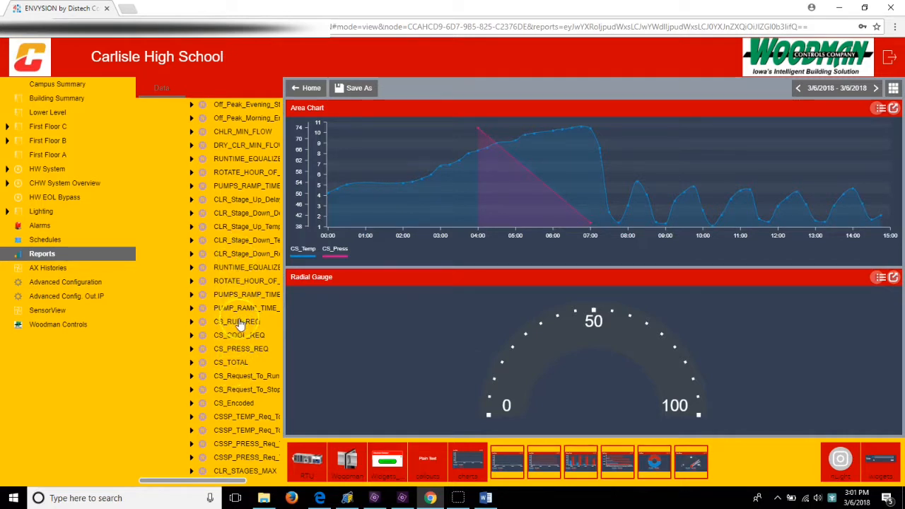
# Bind the CHW_System points CS_TOTAL, CS_RUN_REQ and CS_COOL_REQ to the radial gauge.
pyautogui.moveTo(233, 362); pyautogui.dragTo(464, 361)
pyautogui.rightClick(464, 360)
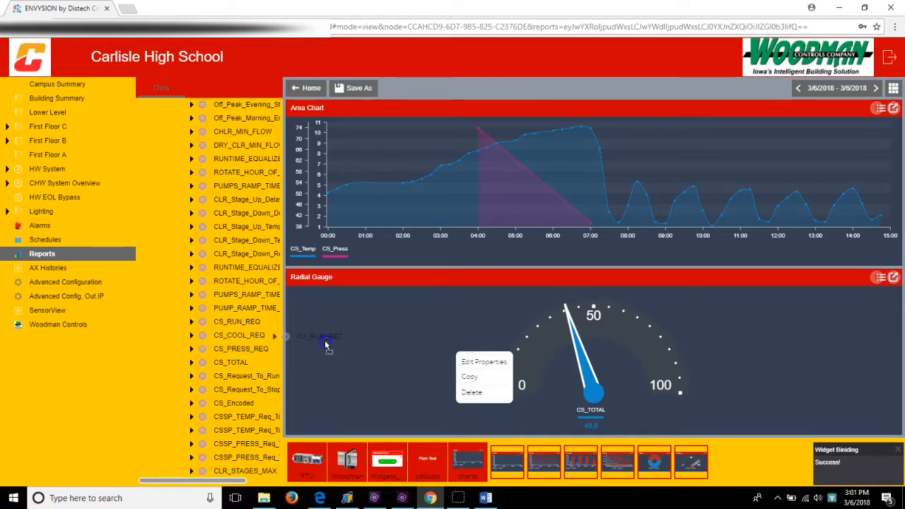
pyautogui.moveTo(242, 336); pyautogui.dragTo(410, 358)
pyautogui.click(439, 390)
pyautogui.click(447, 322)
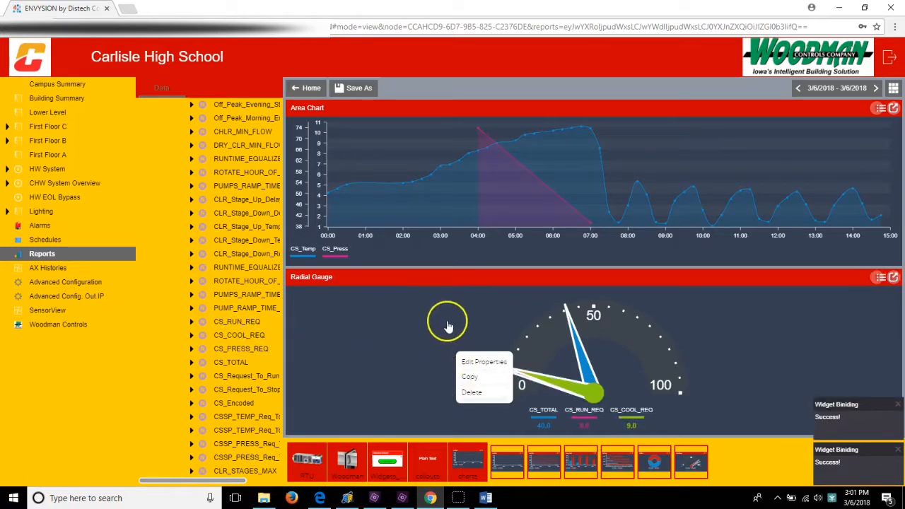
pyautogui.click(483, 327)
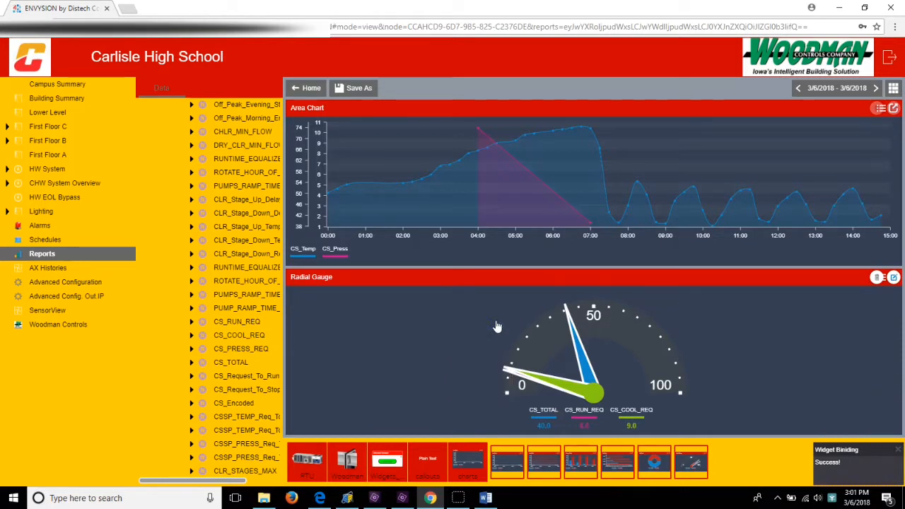
pyautogui.moveTo(500, 340)
pyautogui.mouseDown()
pyautogui.moveTo(514, 375)
pyautogui.moveTo(573, 383)
pyautogui.mouseUp()
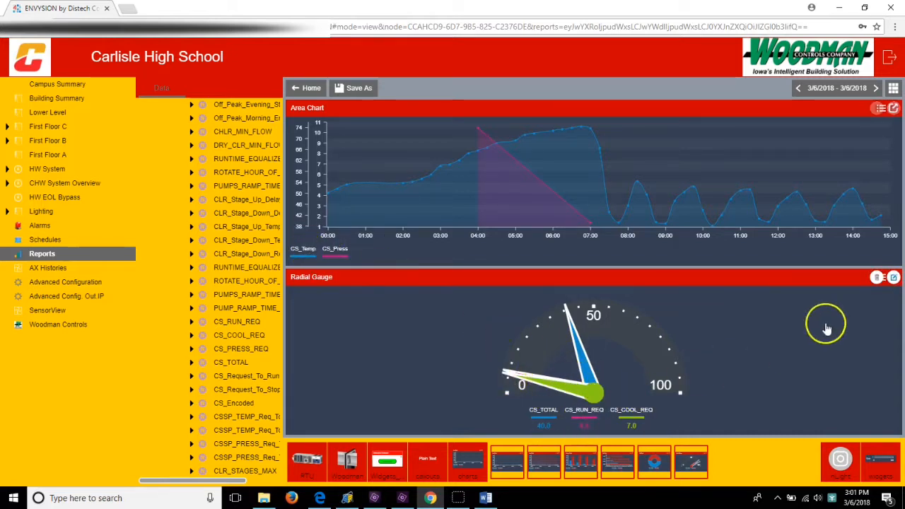
# Set the radial gauge's label to Requests and its maximum to 60.
pyautogui.click(894, 277)
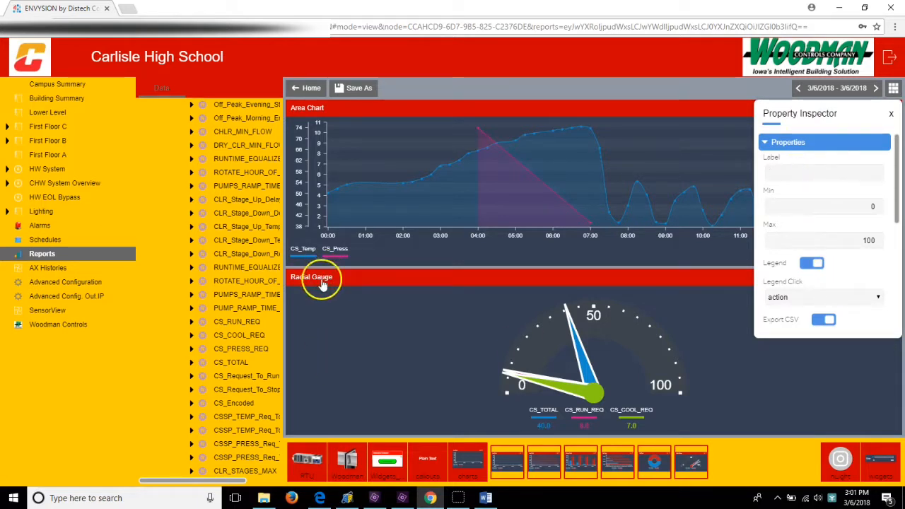
pyautogui.click(806, 172)
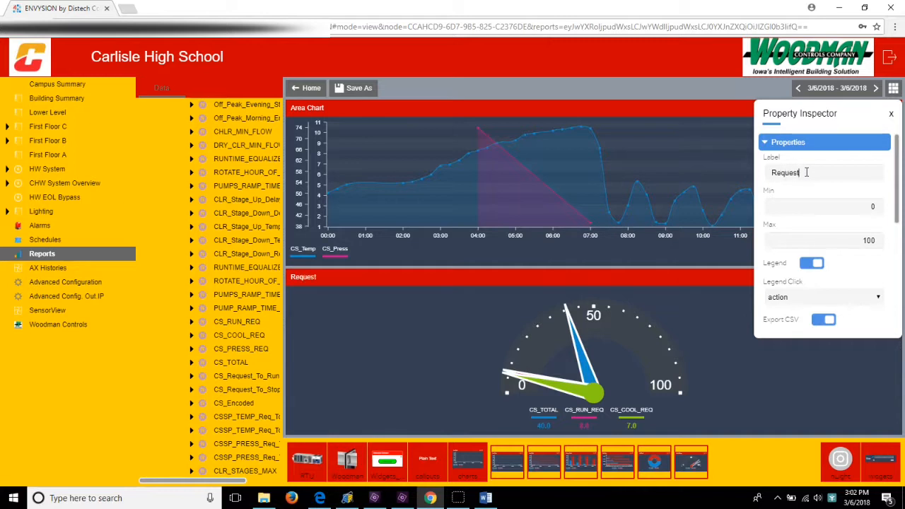
pyautogui.scroll(-1, 828, 204)
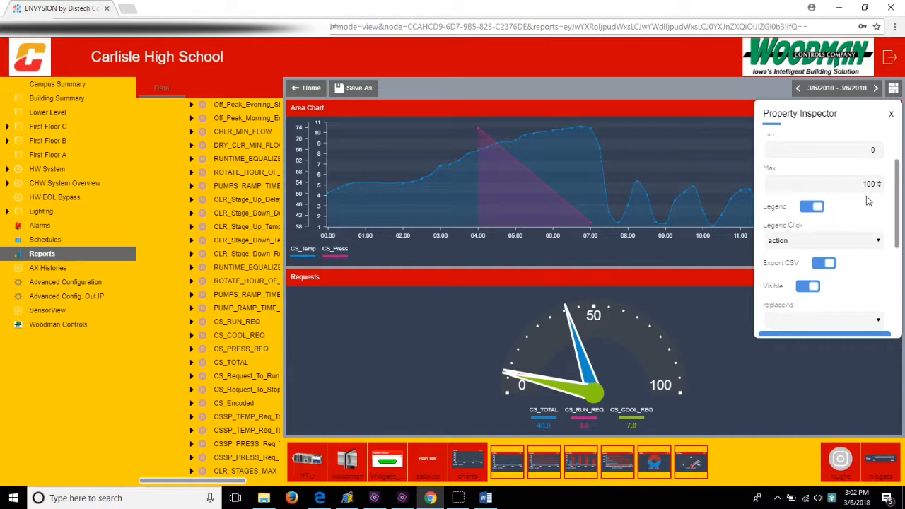
pyautogui.press('Delete')
pyautogui.press('Delete')
pyautogui.write('60')
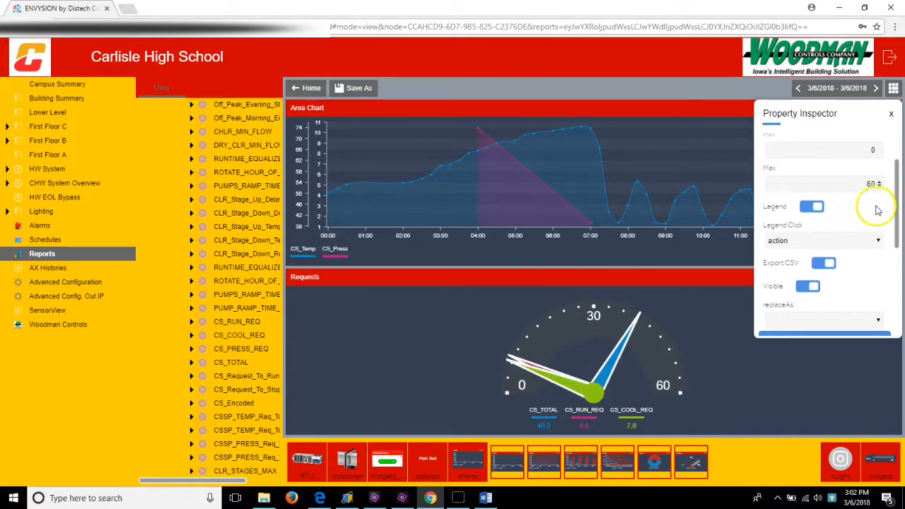
# Recolour the gauge's CS_TOTAL series to dark red #990000 and check the gauge's Actions settings.
pyautogui.scroll(-1, 856, 243)
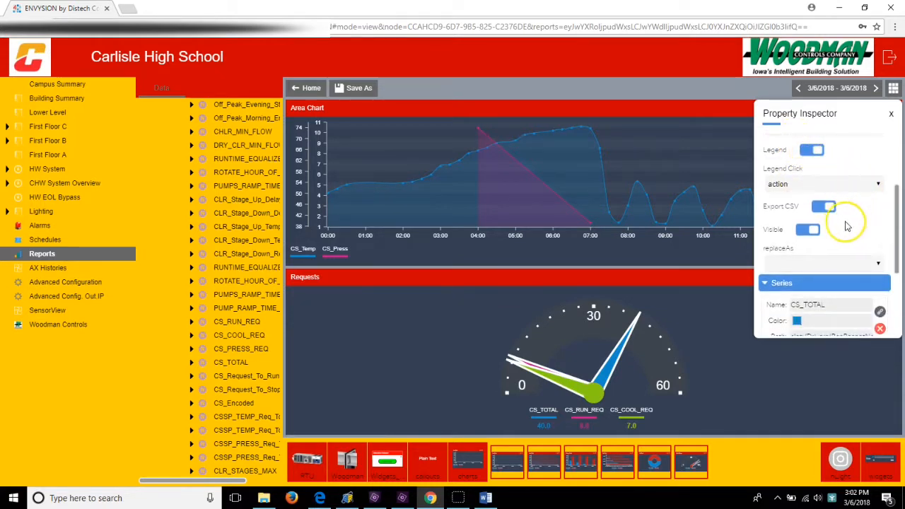
pyautogui.scroll(-1, 848, 226)
pyautogui.scroll(-1, 834, 234)
pyautogui.scroll(-1, 831, 244)
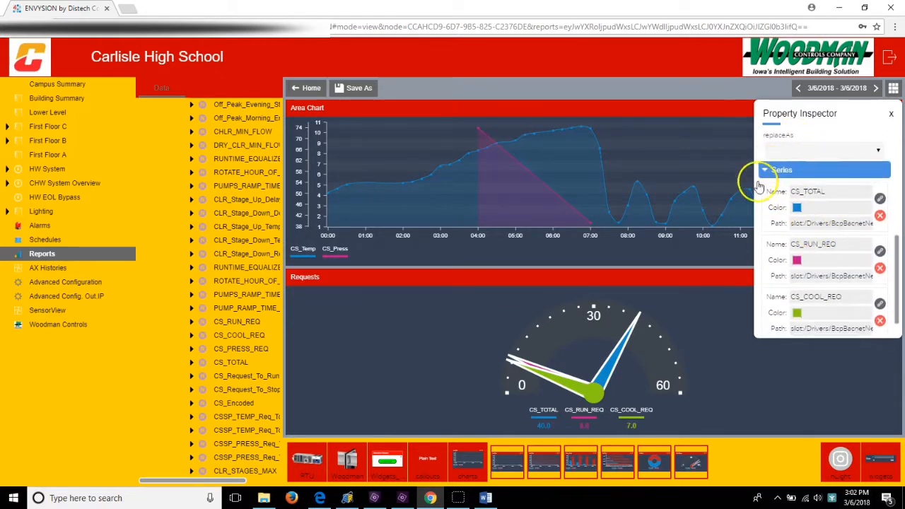
pyautogui.scroll(-1, 768, 288)
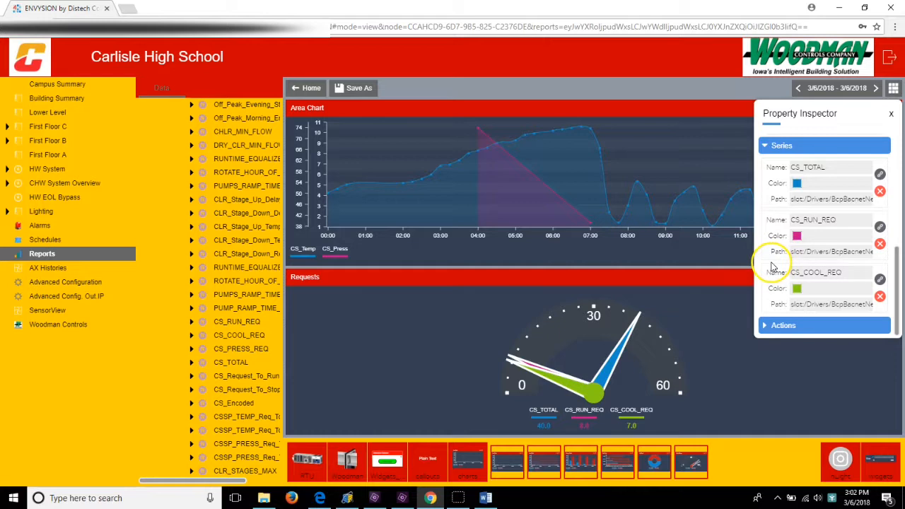
pyautogui.click(797, 184)
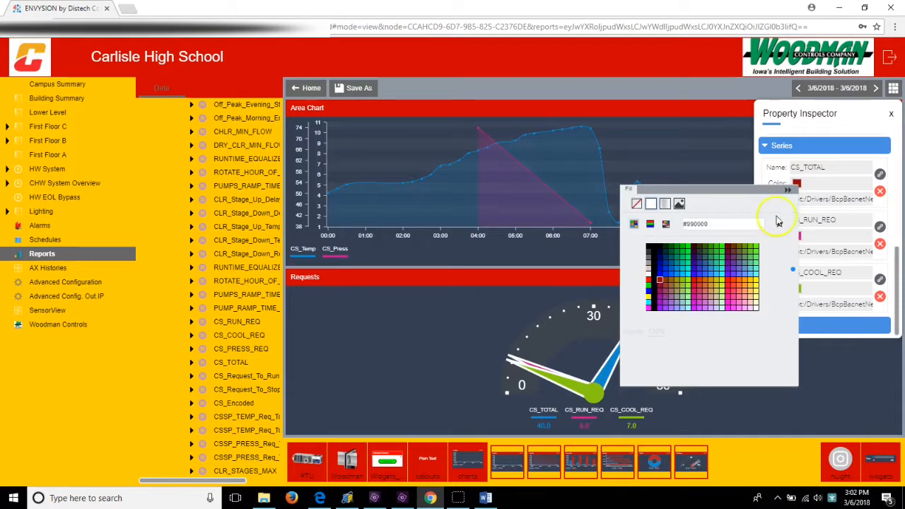
pyautogui.click(882, 152)
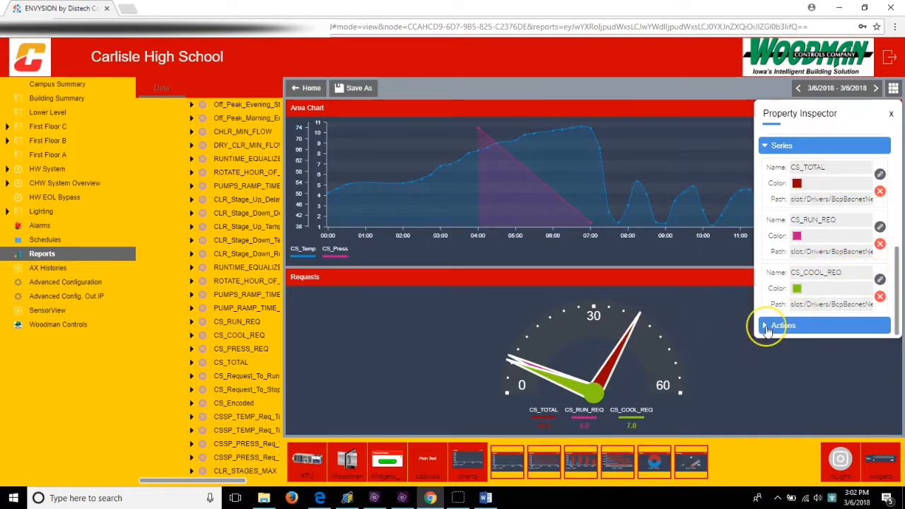
pyautogui.click(768, 327)
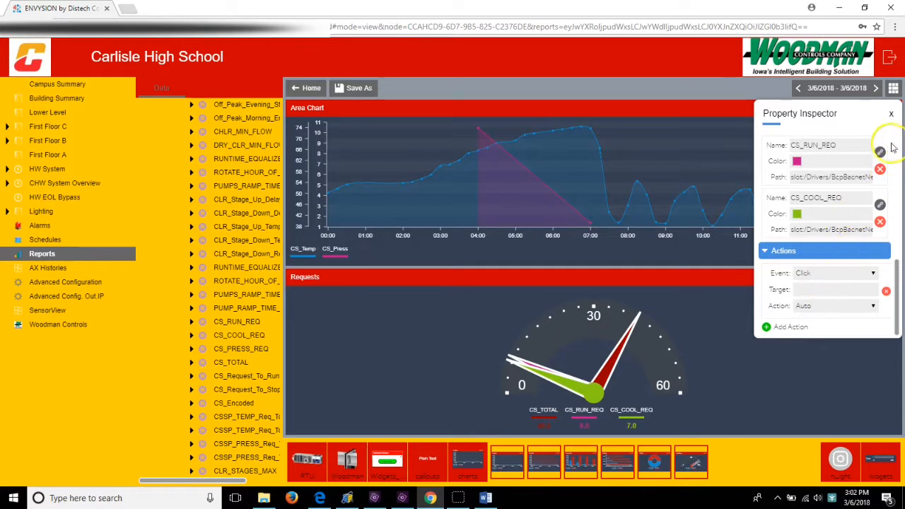
pyautogui.click(891, 116)
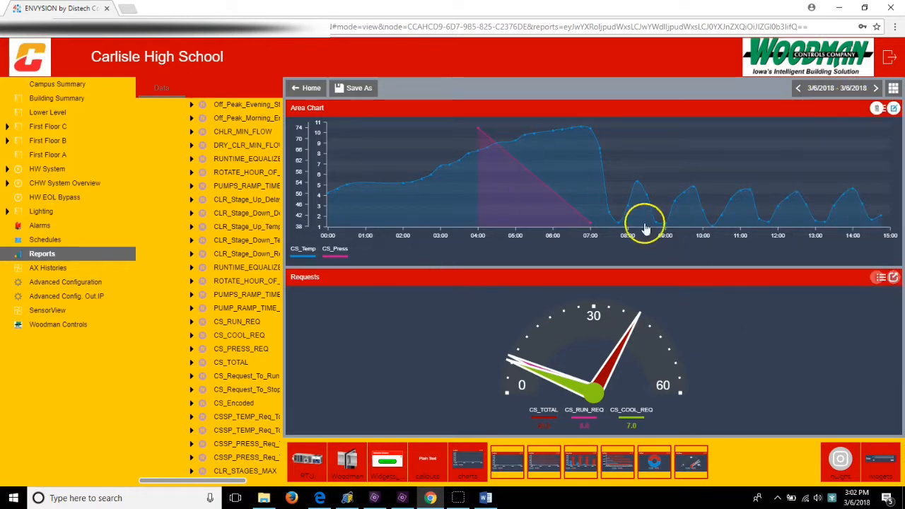
# Set the report's time range to the relative period of the previous 7 days.
pyautogui.click(838, 91)
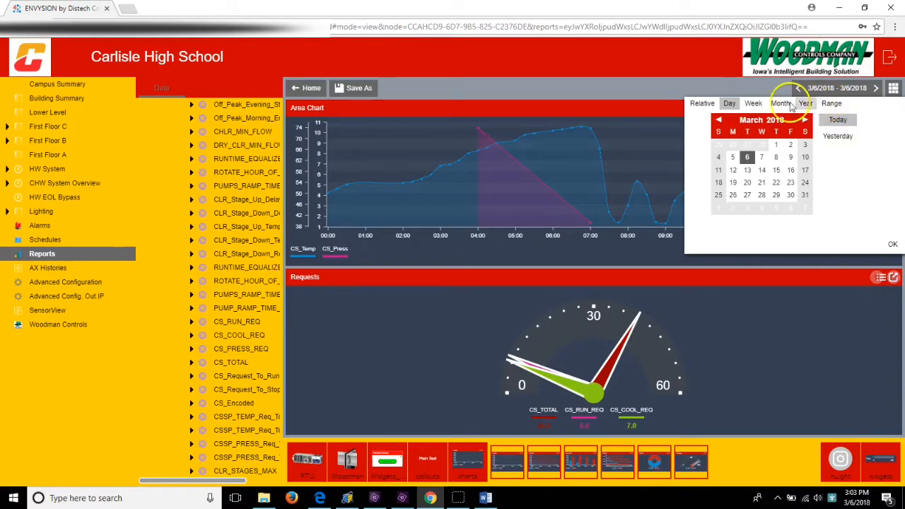
pyautogui.click(702, 104)
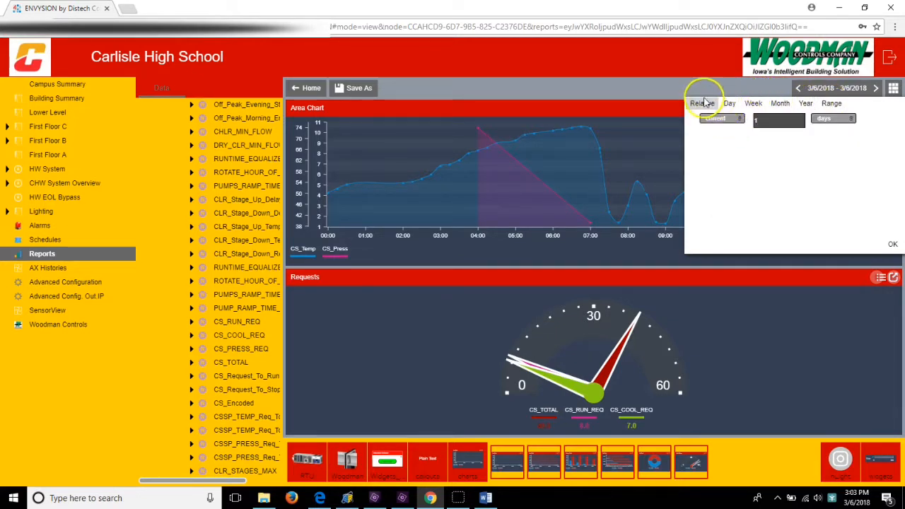
pyautogui.click(742, 119)
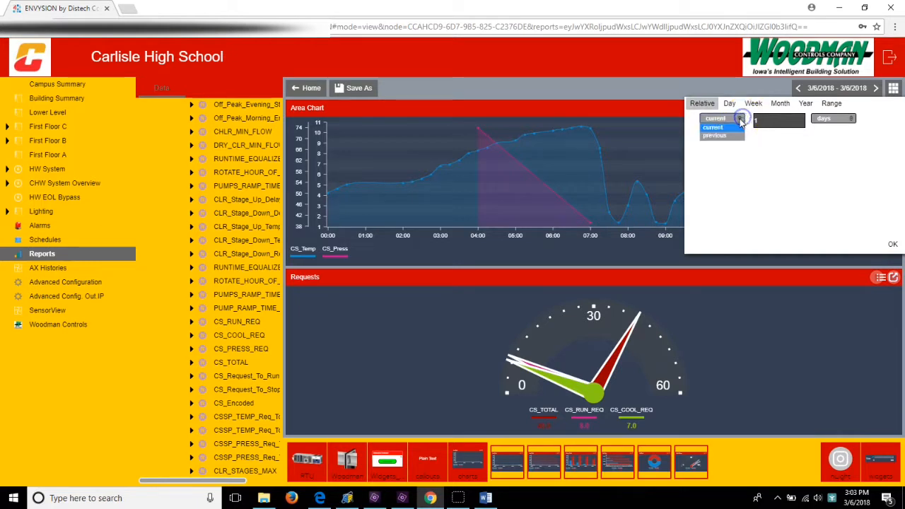
pyautogui.click(718, 127)
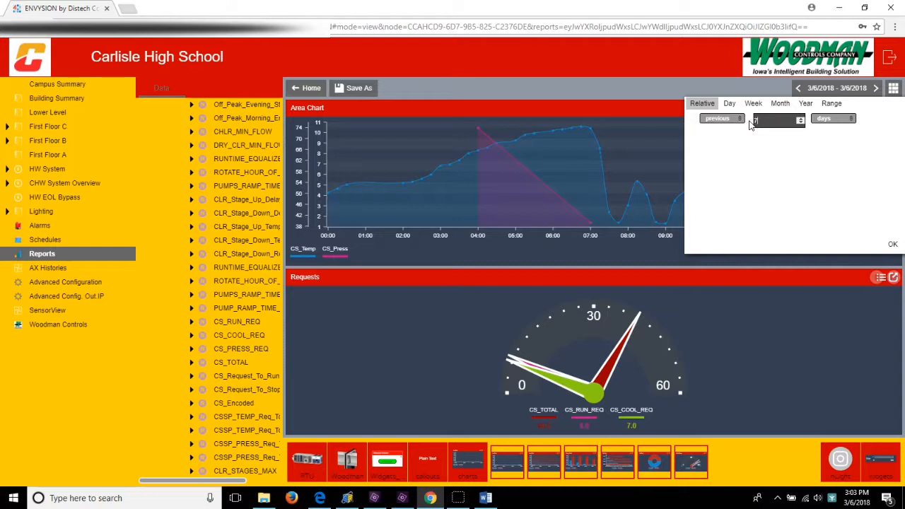
pyautogui.click(834, 118)
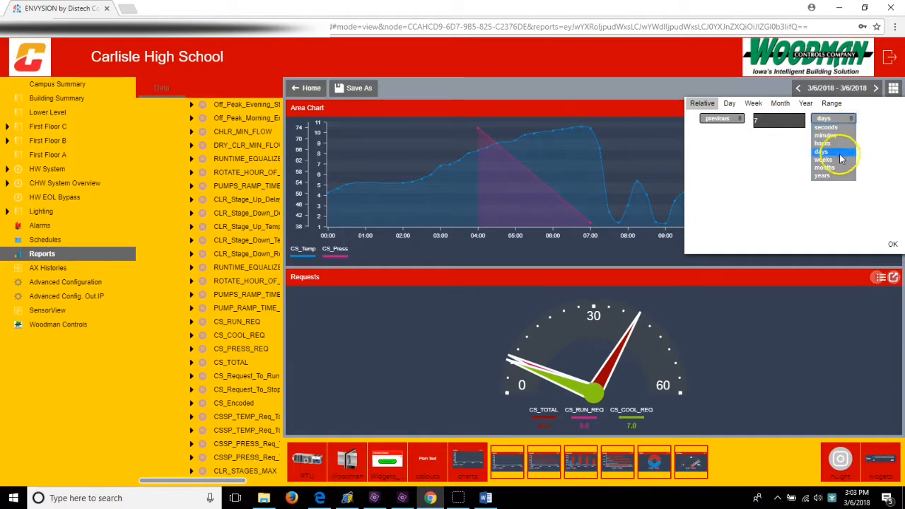
pyautogui.click(831, 153)
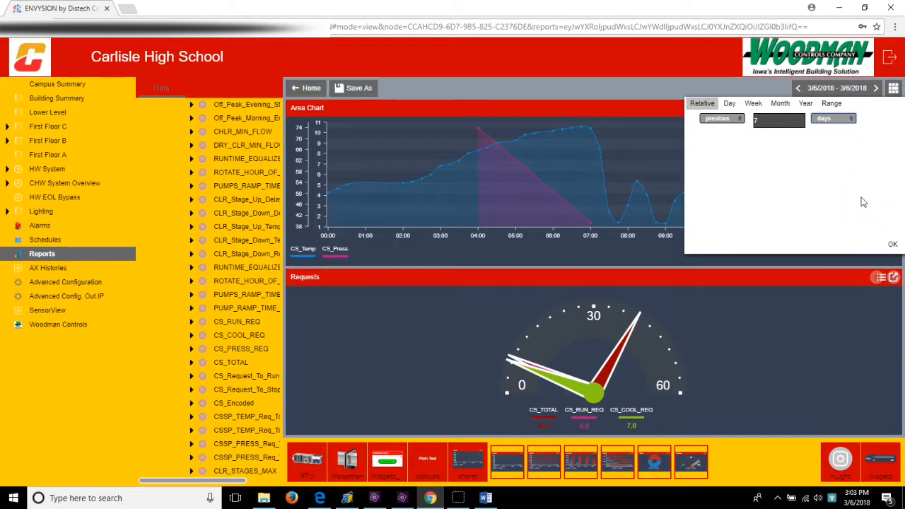
pyautogui.click(892, 243)
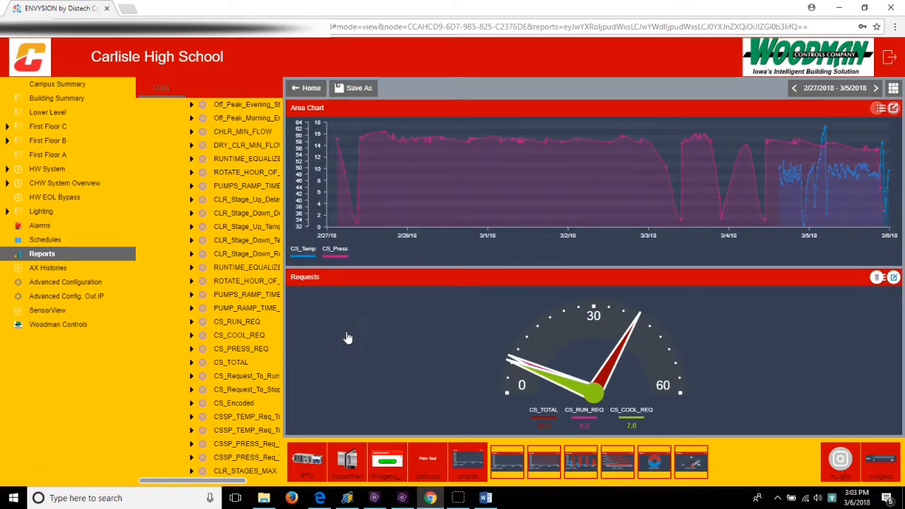
# Start saving the report as a copy named with the author's first name plus "Test CHW", described as "REally really useful".
pyautogui.click(365, 88)
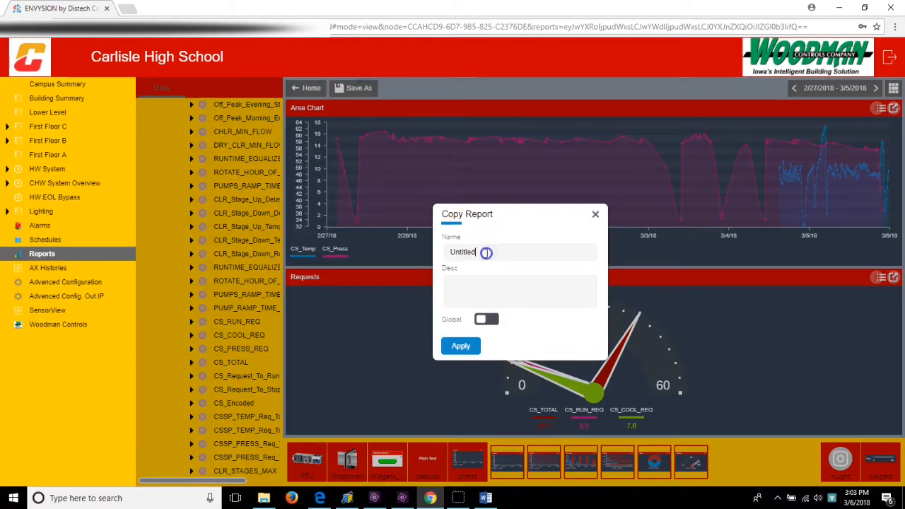
pyautogui.moveTo(485, 251); pyautogui.dragTo(435, 249)
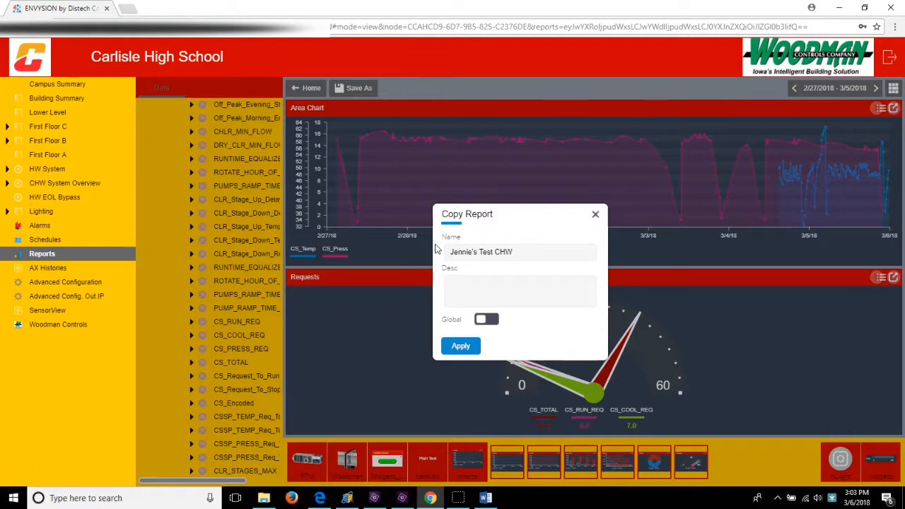
pyautogui.click(460, 294)
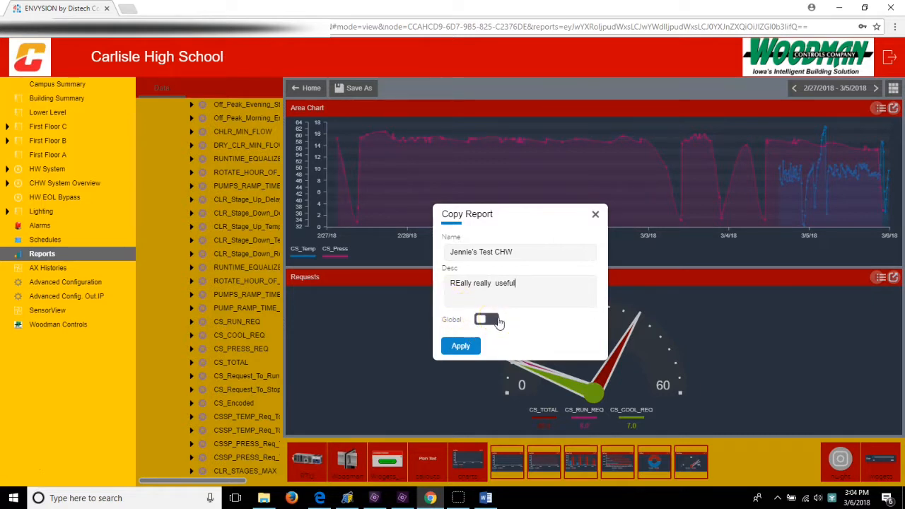
pyautogui.click(497, 322)
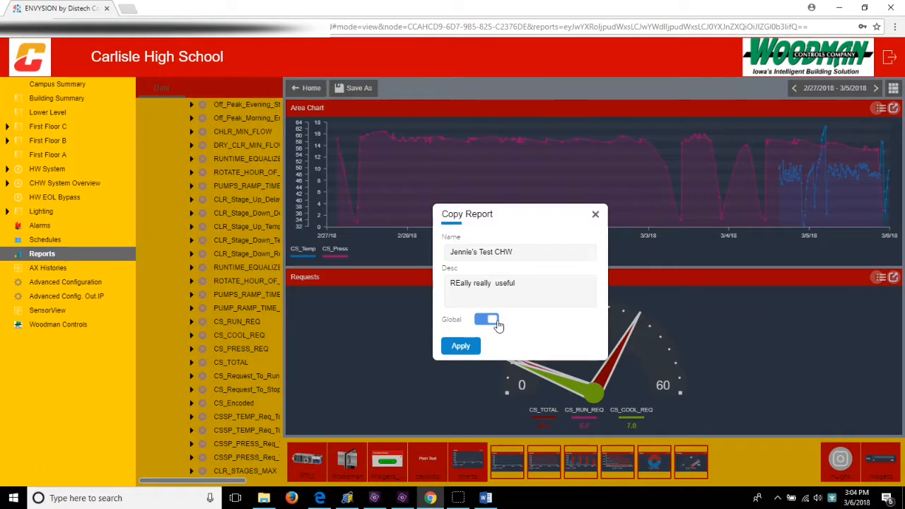
pyautogui.click(499, 324)
pyautogui.click(498, 324)
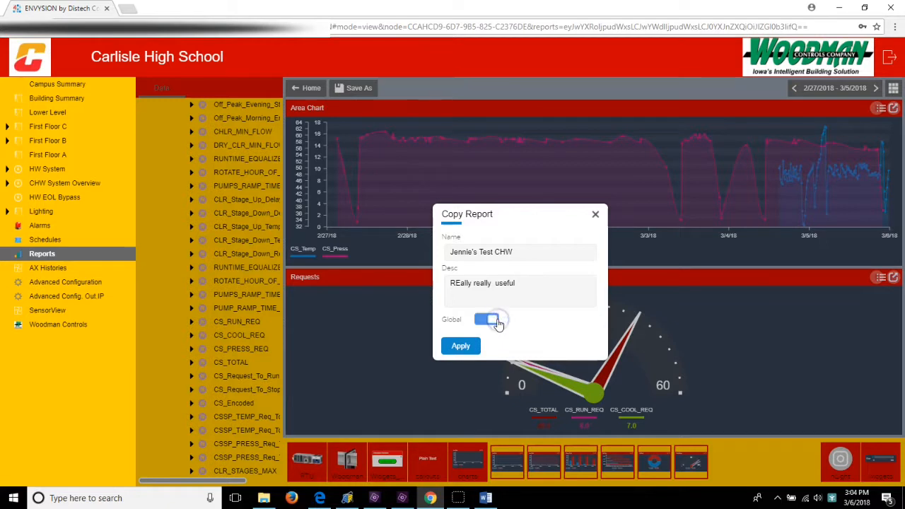
pyautogui.click(485, 322)
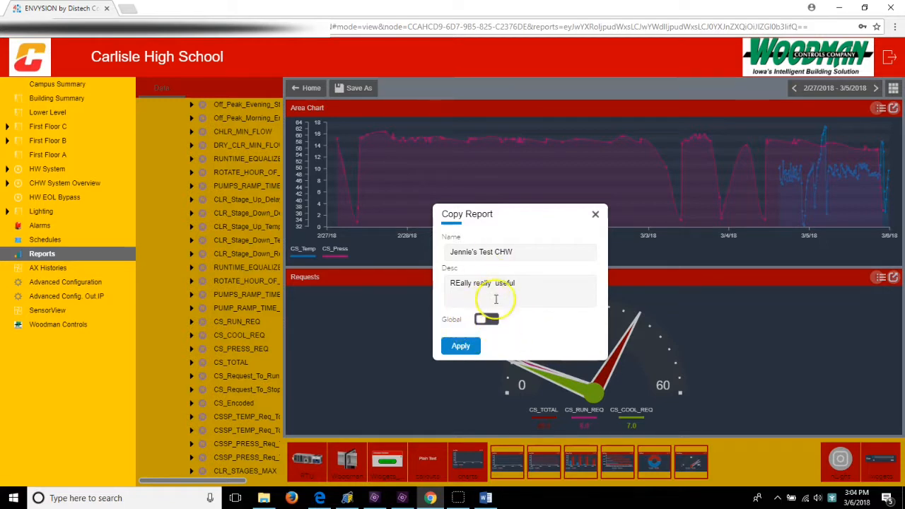
# Save the report copy and return to the reports home page.
pyautogui.click(461, 347)
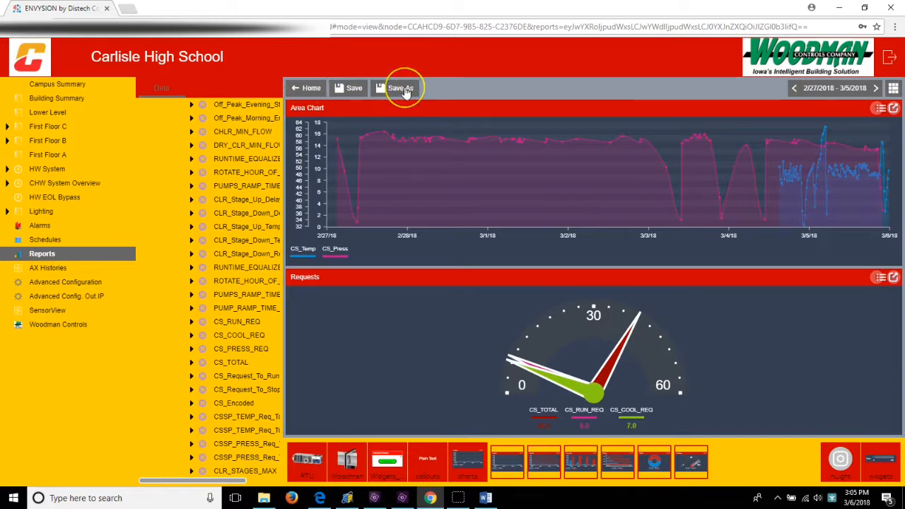
pyautogui.click(308, 90)
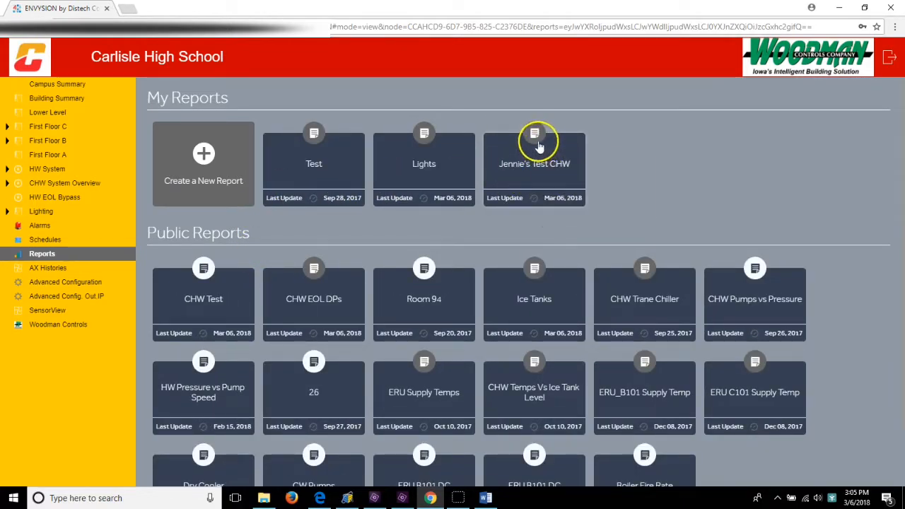
pyautogui.moveTo(535, 134)
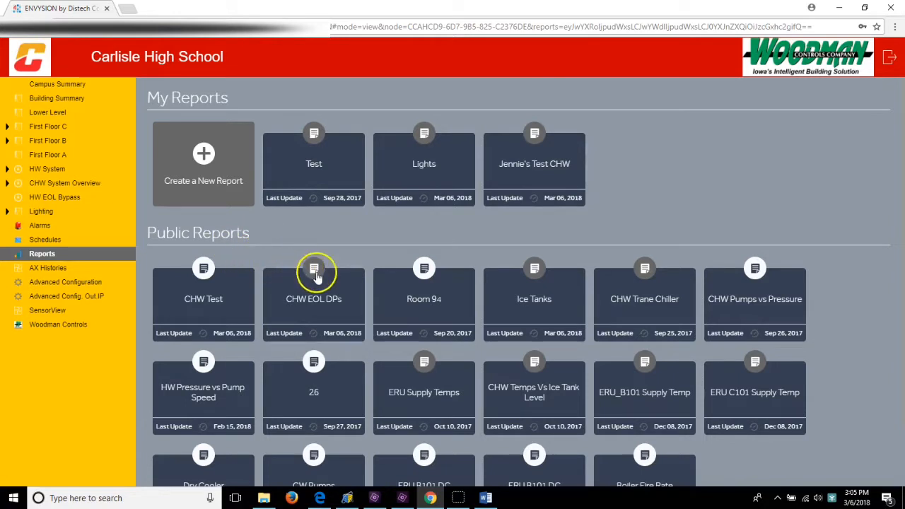
pyautogui.moveTo(315, 276)
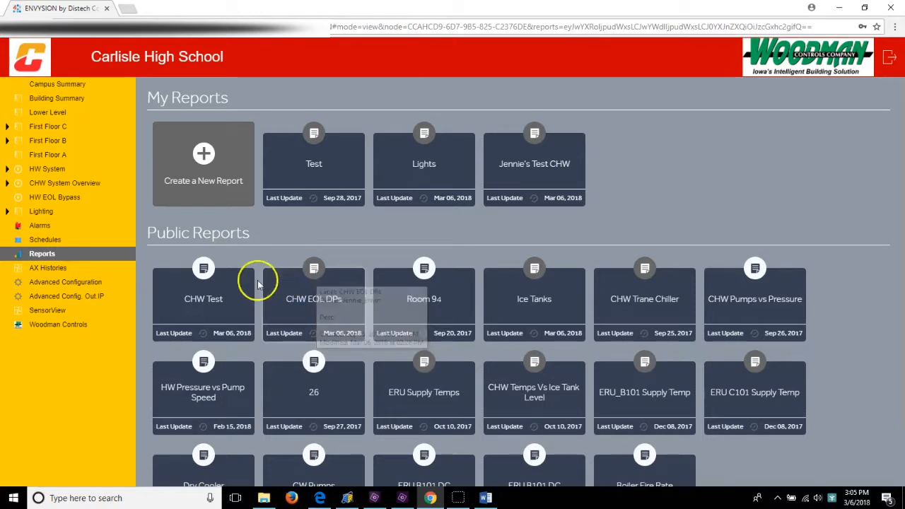
# Open the public CHW EOL DPs report and zoom the wide lower area chart in on the end of its period.
pyautogui.moveTo(210, 279)
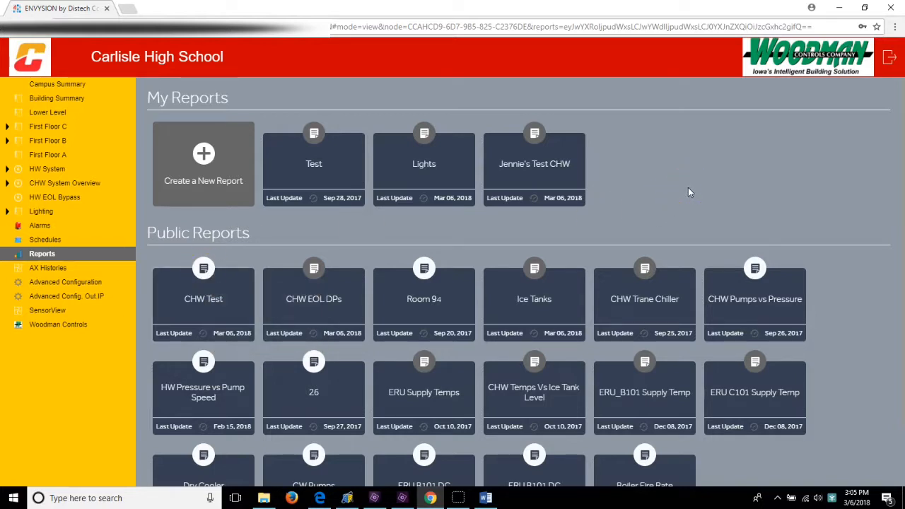
pyautogui.scroll(-2, 721, 335)
pyautogui.scroll(2, 743, 430)
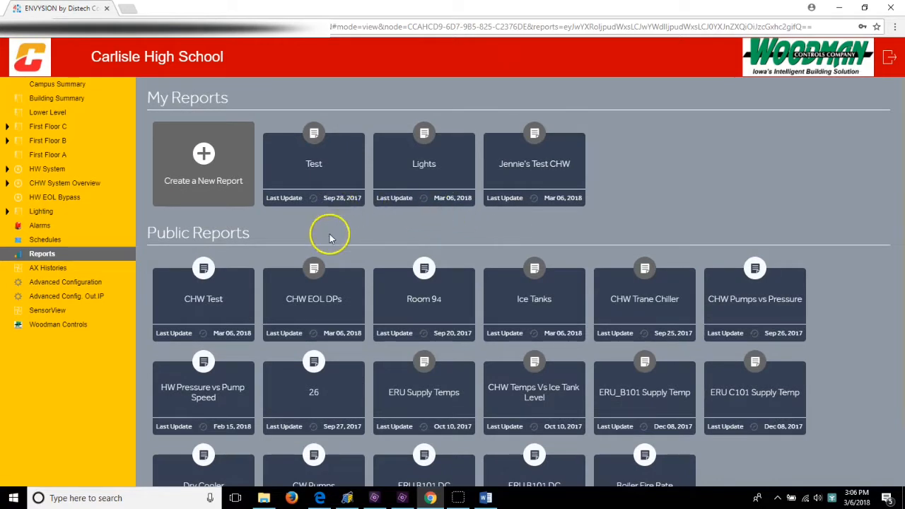
pyautogui.click(311, 270)
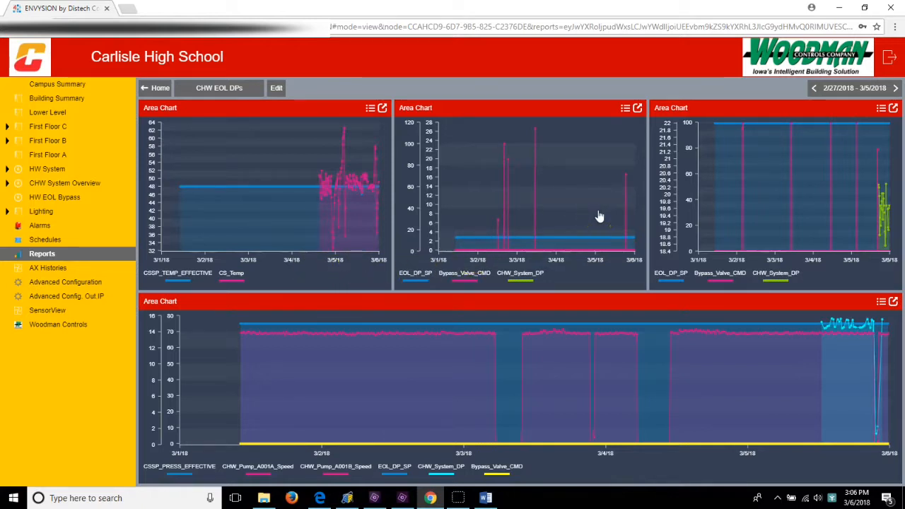
pyautogui.click(849, 382)
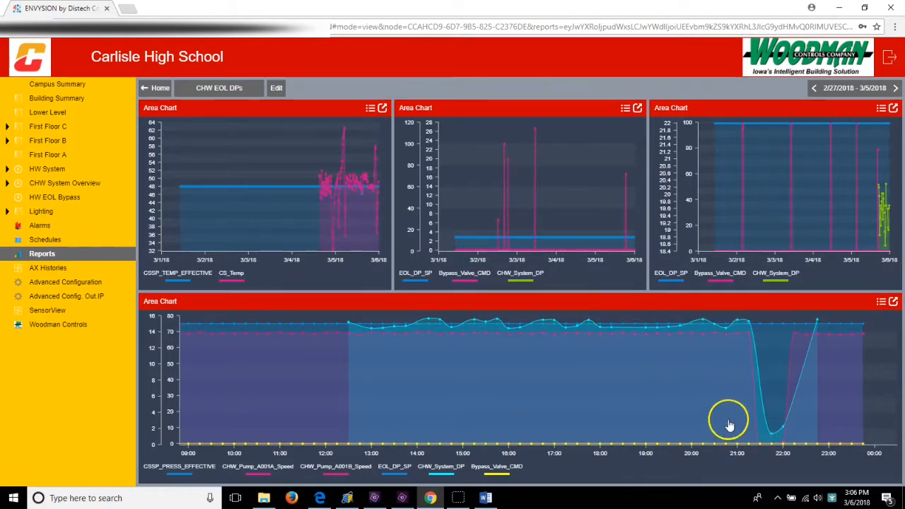
# Put the report into edit mode and add the OA_Temp point from Drivers > Outside_Air_Conditions to the wide lower area chart.
pyautogui.click(276, 89)
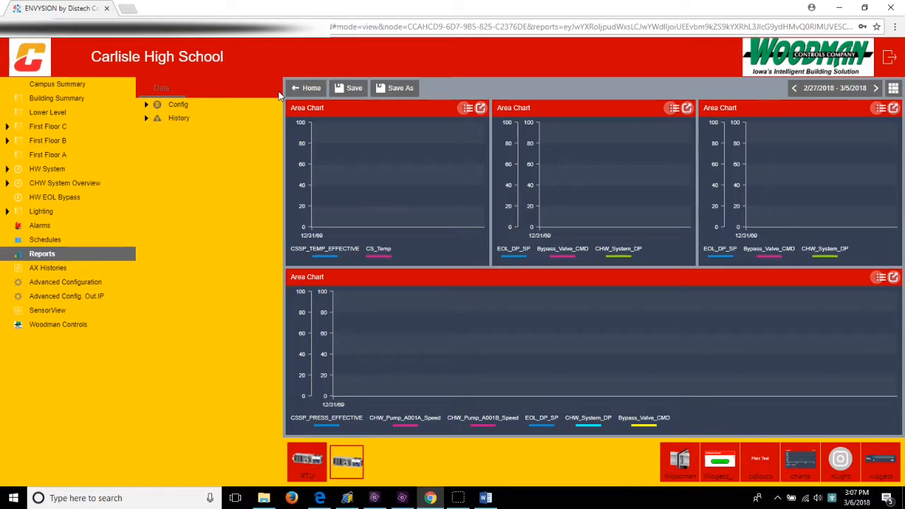
pyautogui.click(139, 109)
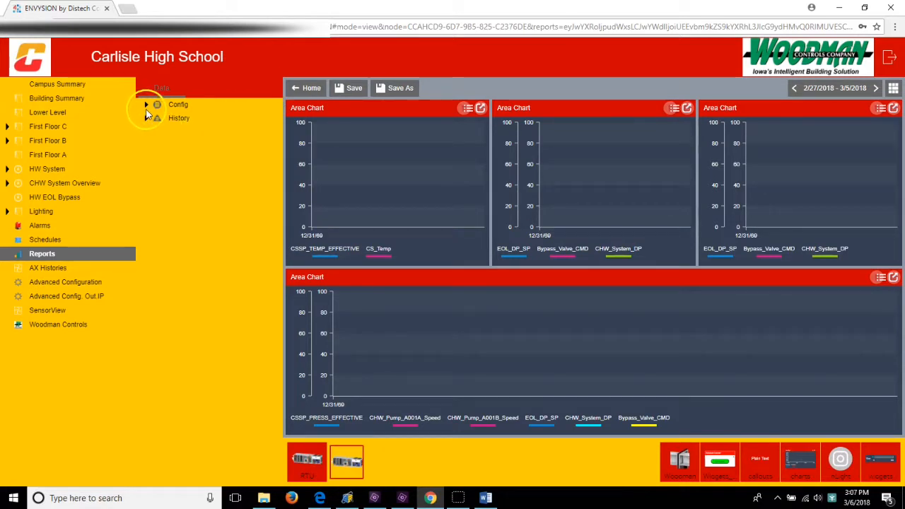
pyautogui.click(147, 106)
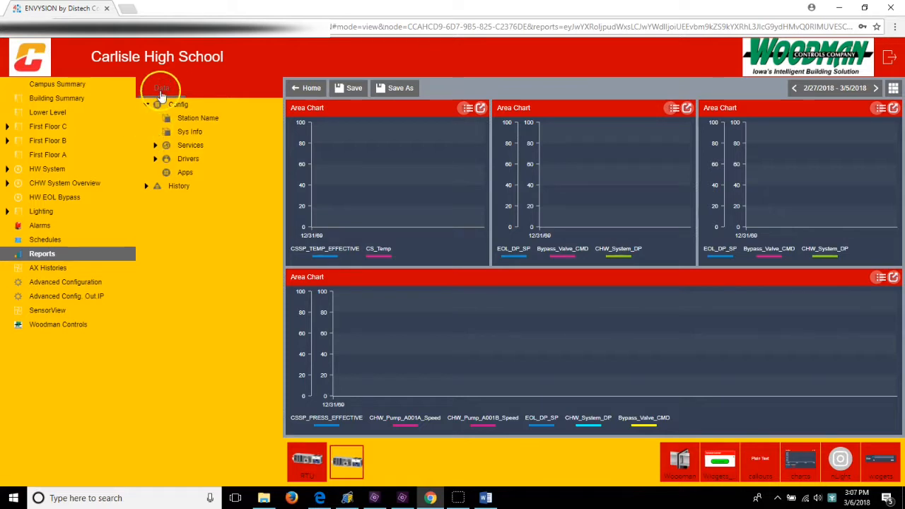
pyautogui.click(155, 158)
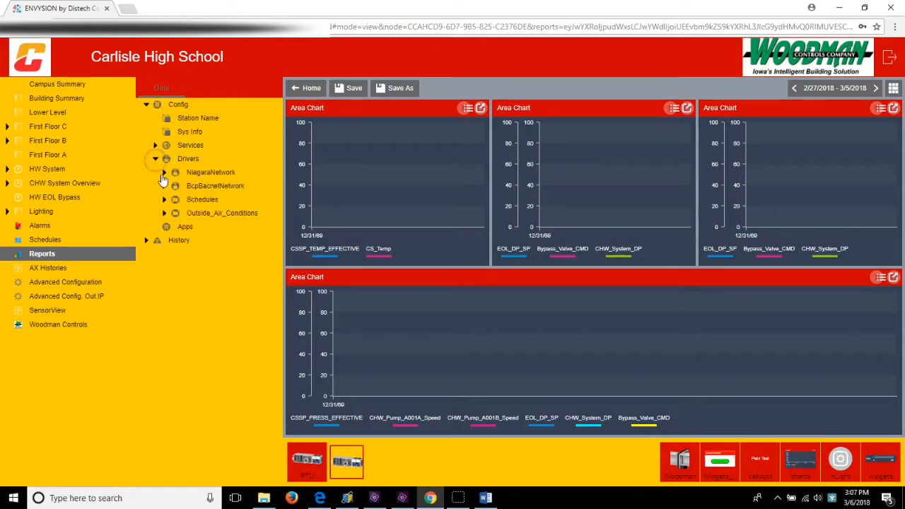
pyautogui.click(164, 213)
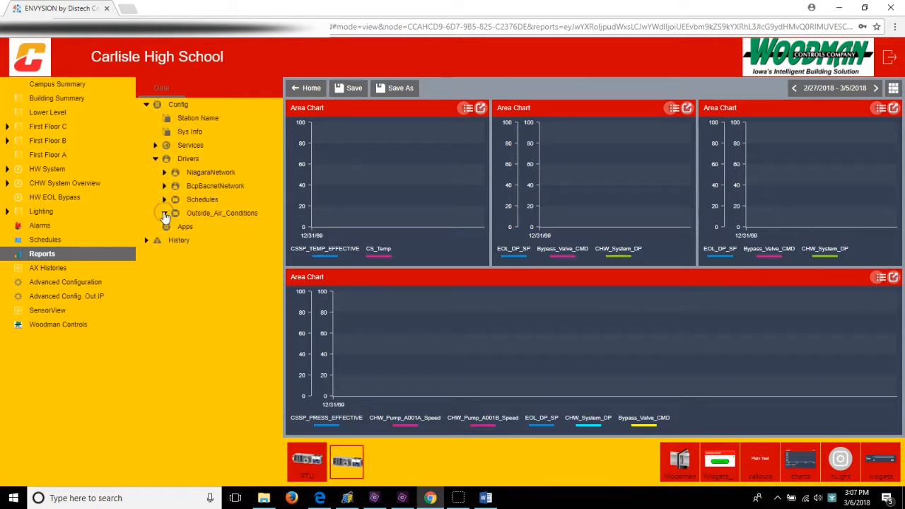
pyautogui.click(209, 227)
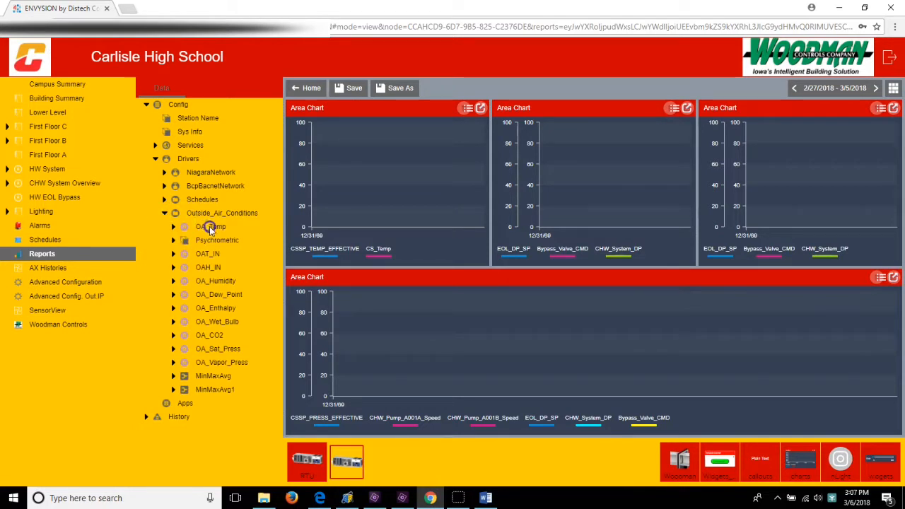
pyautogui.moveTo(209, 226); pyautogui.dragTo(531, 345)
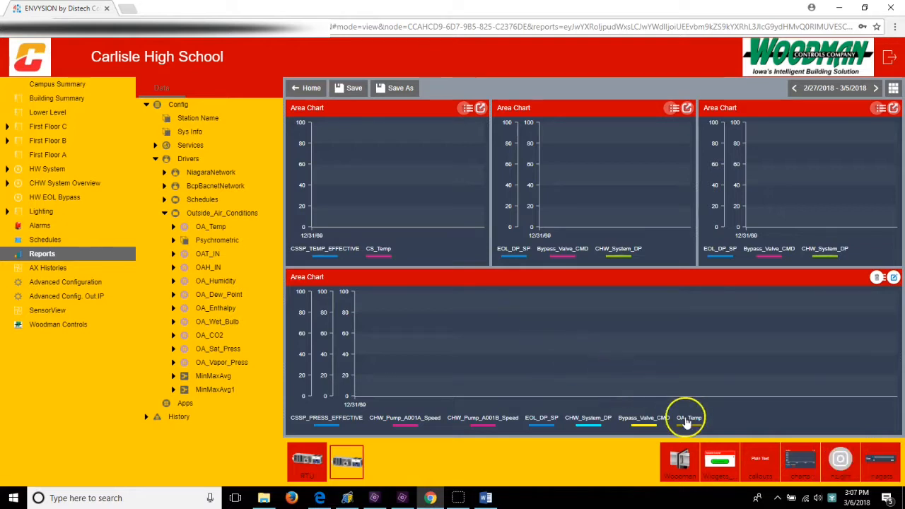
# Recolour the OA_Temp series of the lower area chart to bright green in its properties.
pyautogui.click(894, 279)
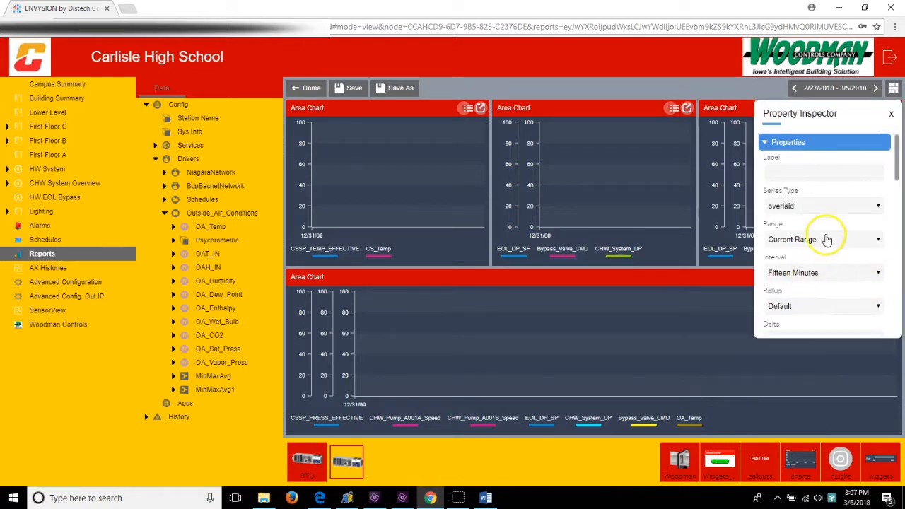
pyautogui.scroll(-1, 824, 226)
pyautogui.scroll(-10, 822, 226)
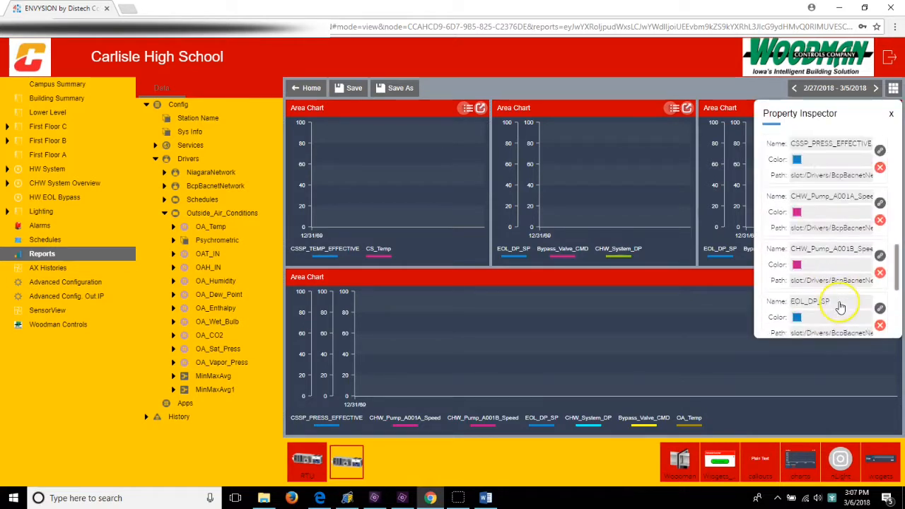
pyautogui.scroll(-3, 840, 306)
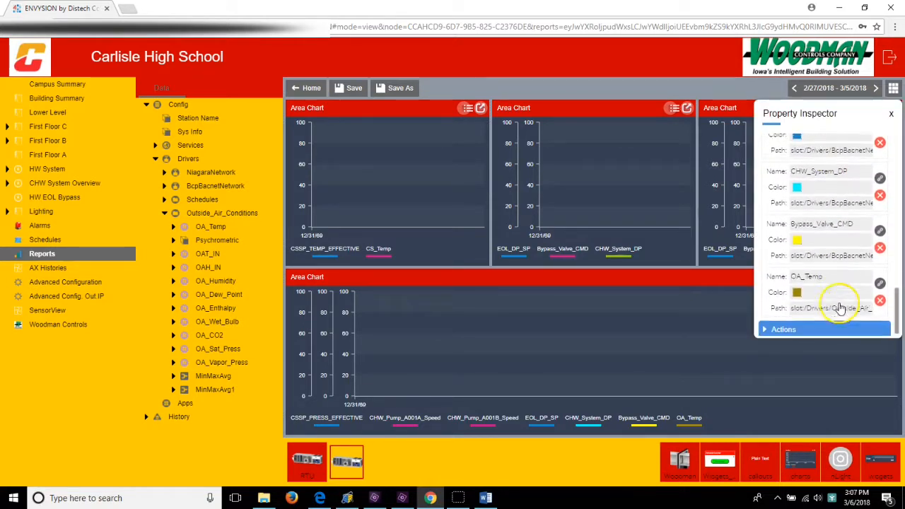
pyautogui.click(797, 288)
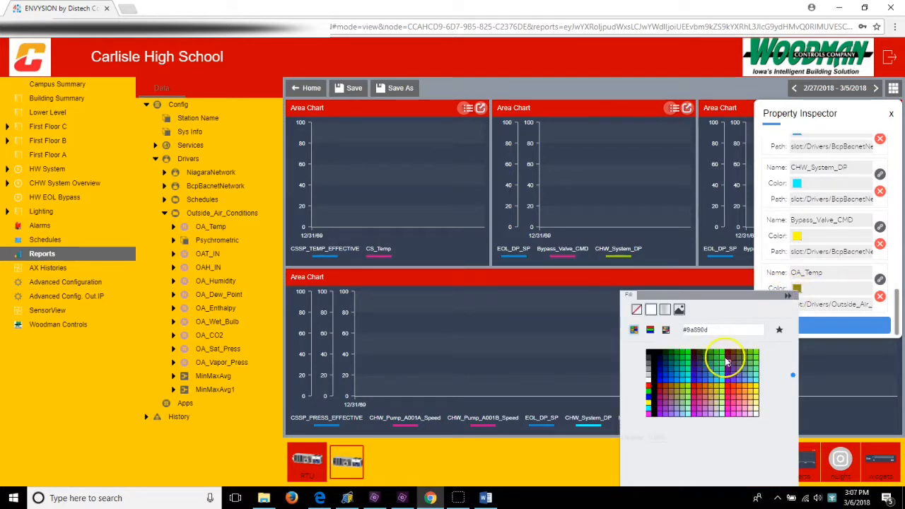
pyautogui.click(722, 356)
pyautogui.click(895, 302)
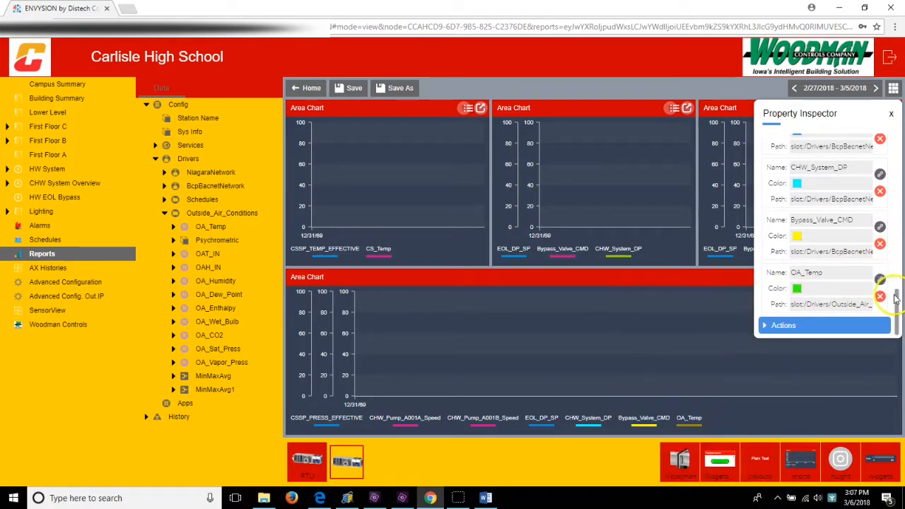
pyautogui.click(893, 117)
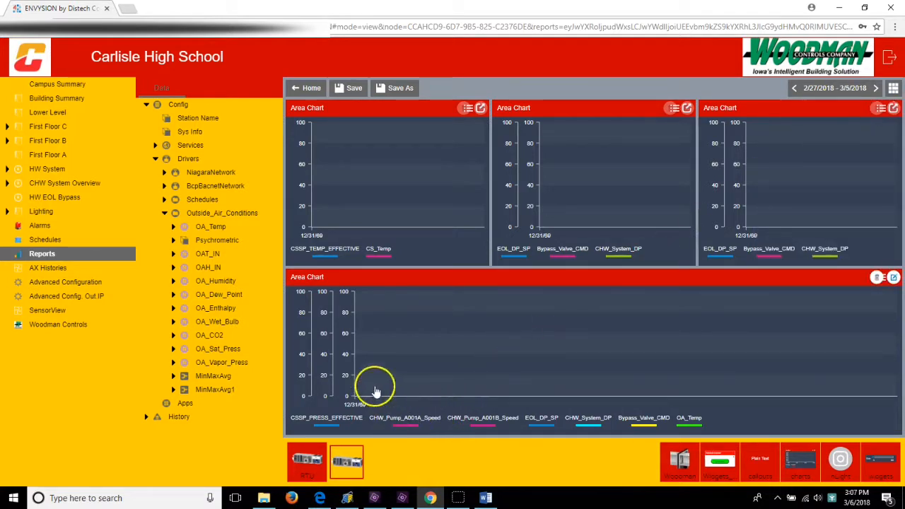
# Save the edited CHW EOL DPs report and return to the reports home page.
pyautogui.click(351, 90)
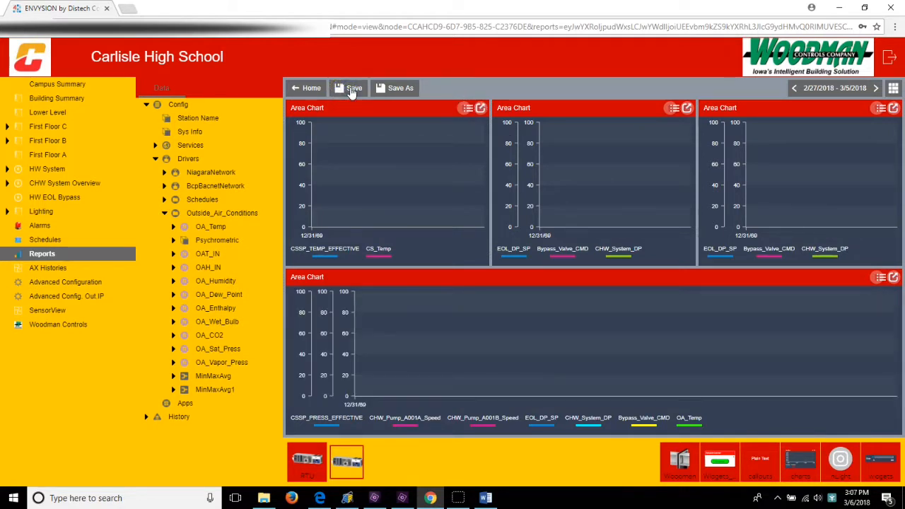
pyautogui.click(300, 90)
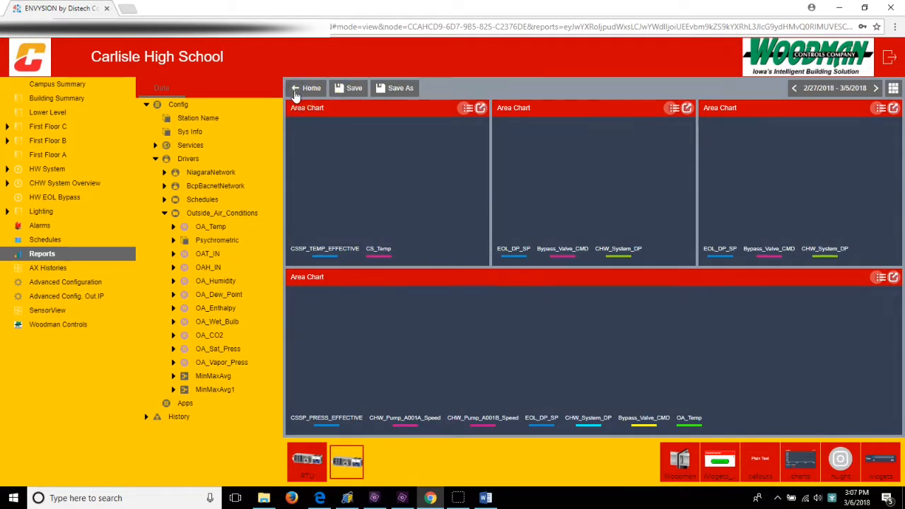
pyautogui.click(295, 96)
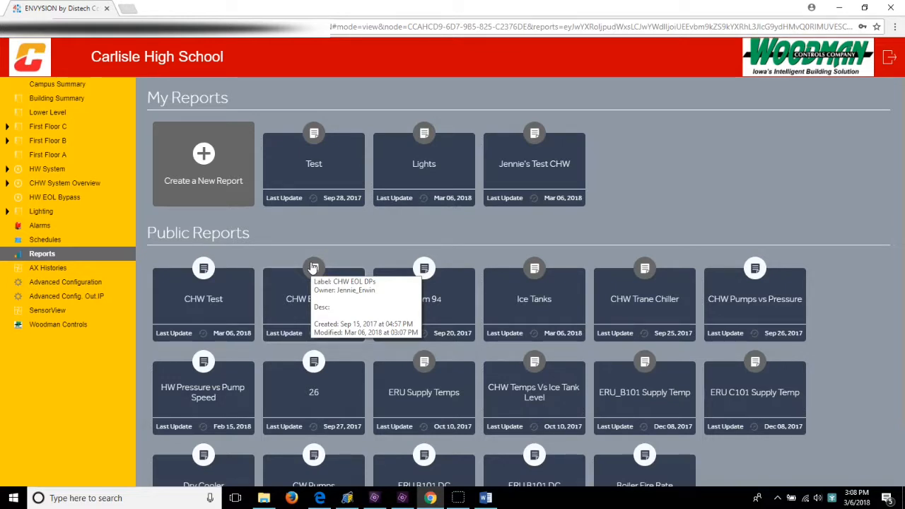
# Reopen the CHW EOL DPs report to check the OA_Temp series in the lower chart, and return to the reports home page.
pyautogui.click(303, 284)
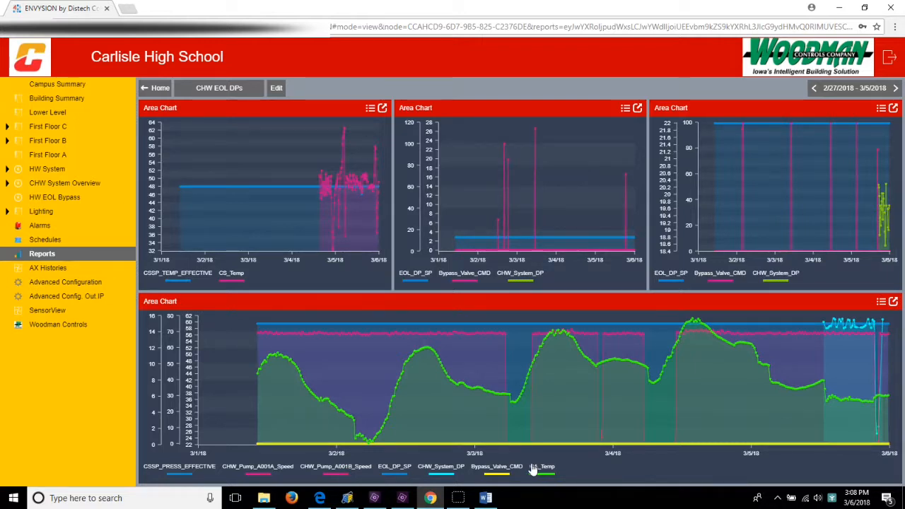
pyautogui.click(154, 89)
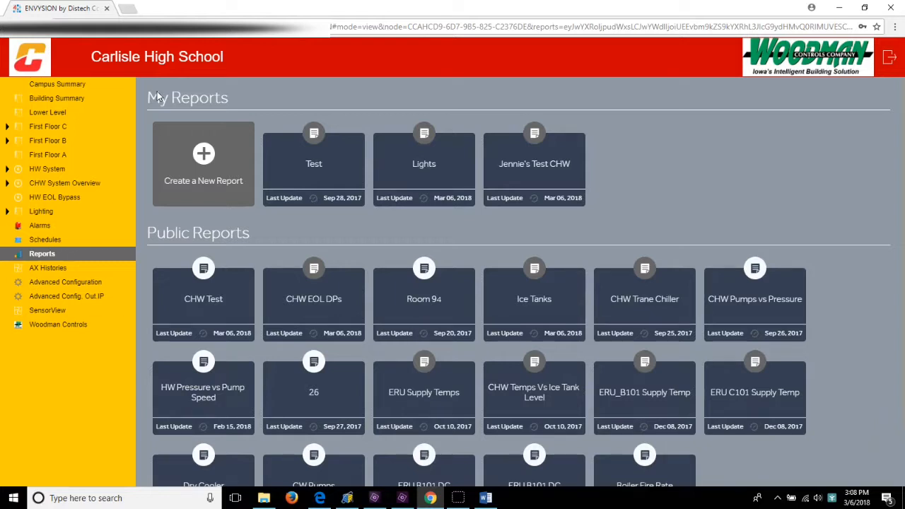
pyautogui.moveTo(309, 148)
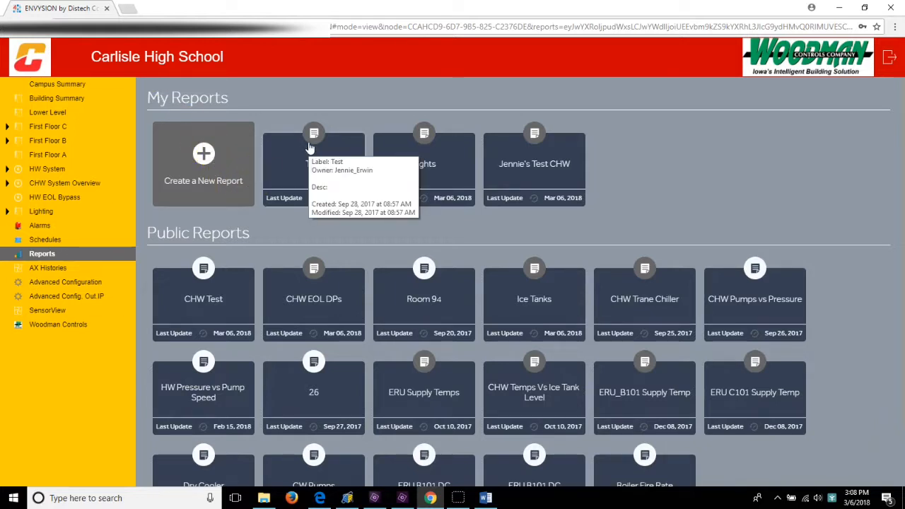